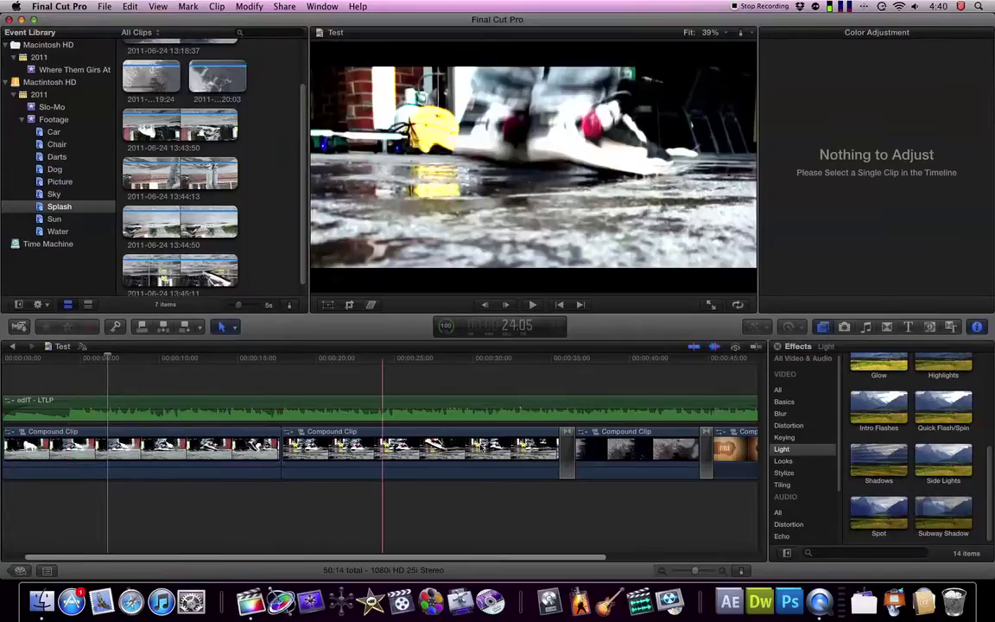
- Scroll the timeline and play back a stretch of the edit
scroll(533, 444, "right", 3)
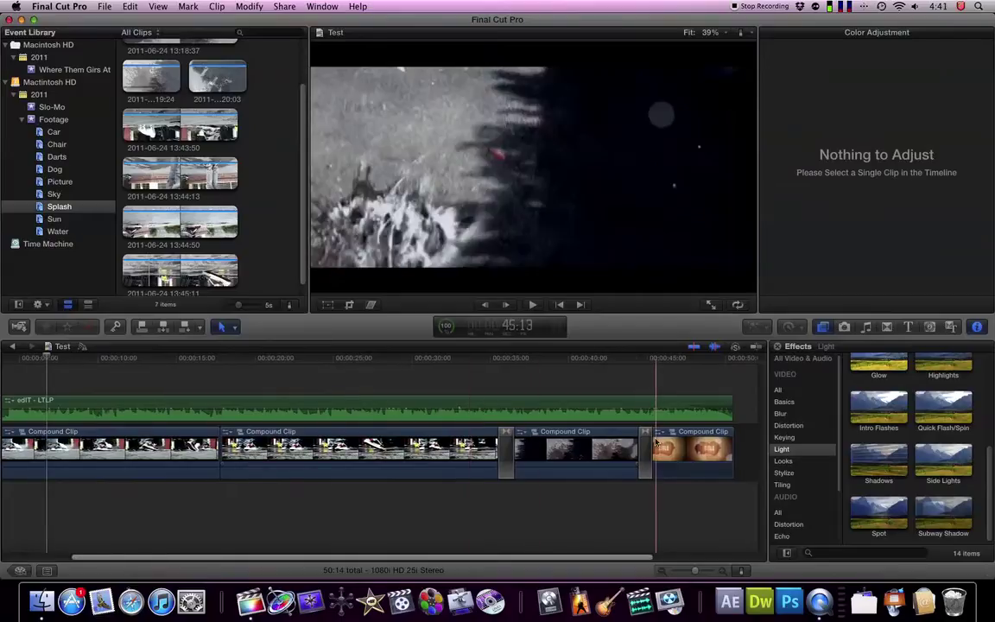
scroll(355, 445, "left", 4)
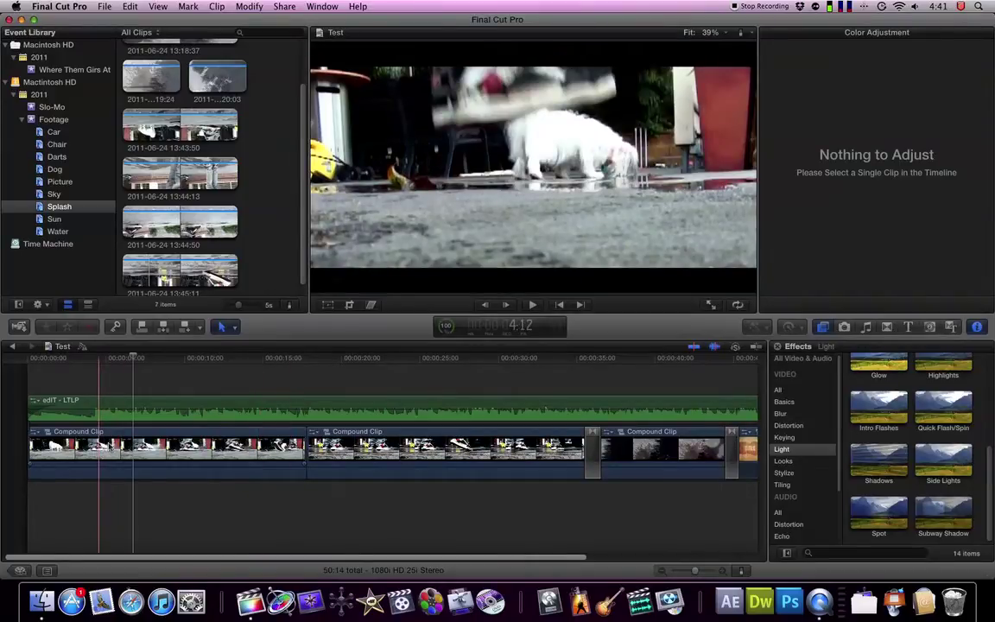
key("space")
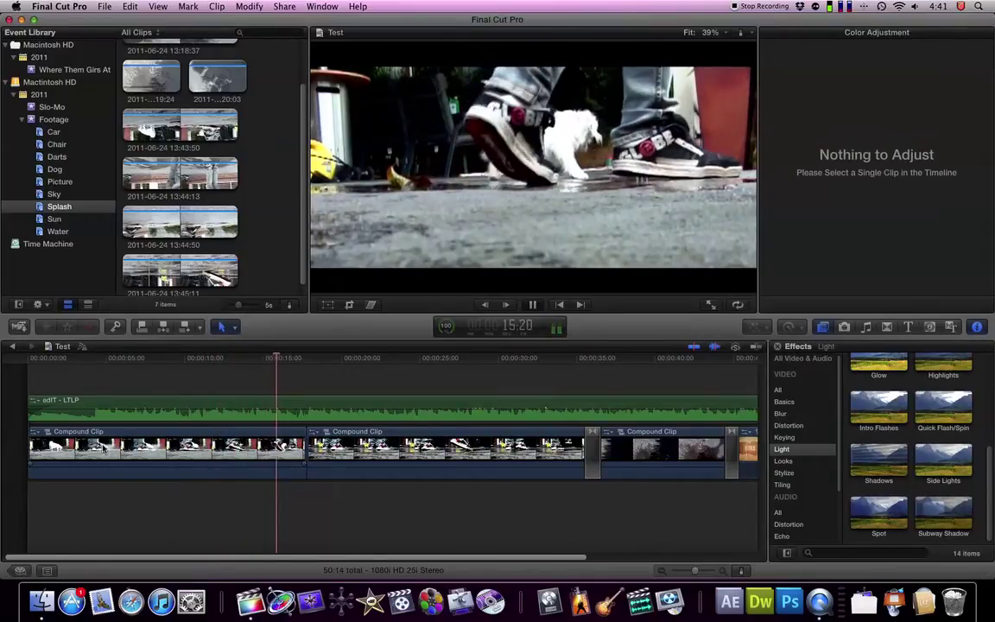
key("space")
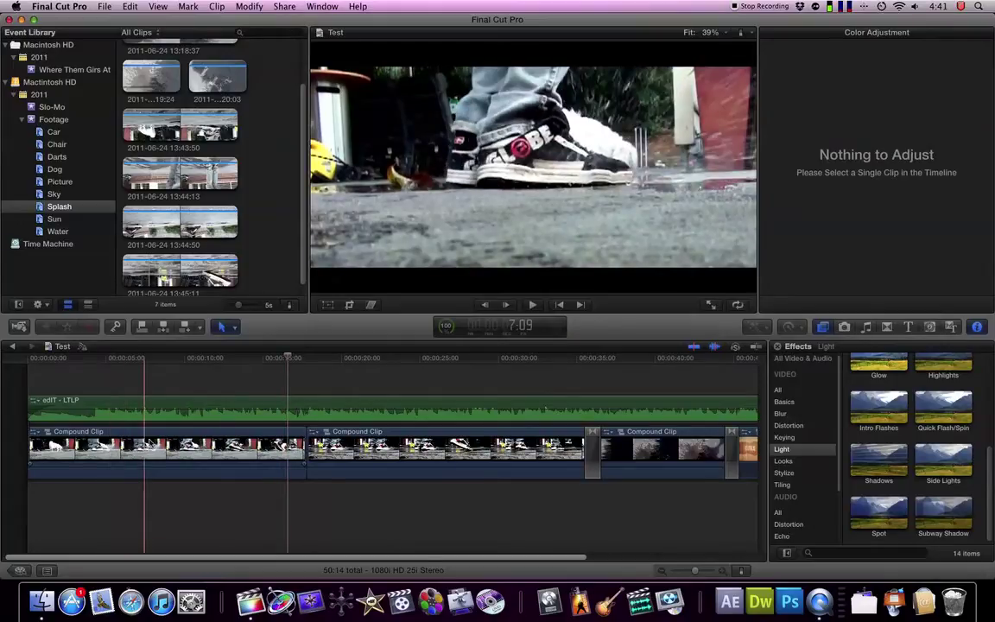
- Open the first compound clip and show its first clip's Correction 1 exposure settings
left_click(179, 434)
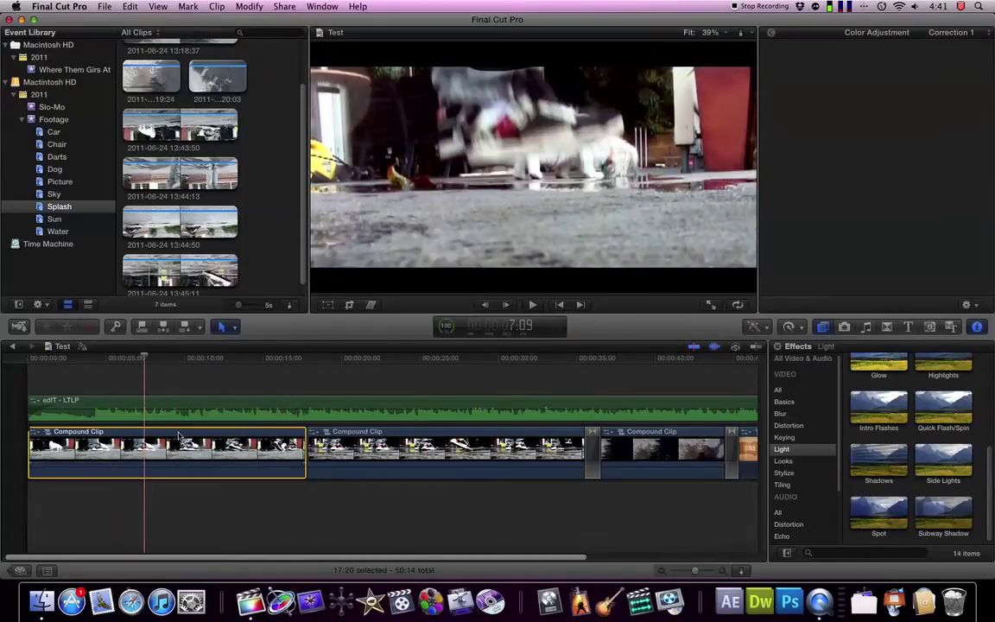
double_click(179, 435)
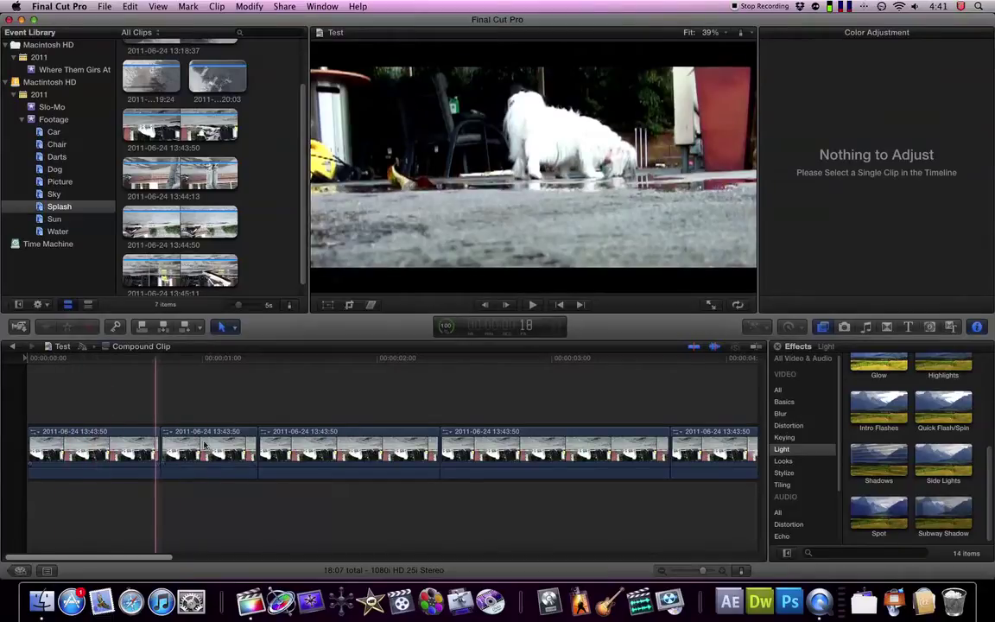
left_click(93, 445)
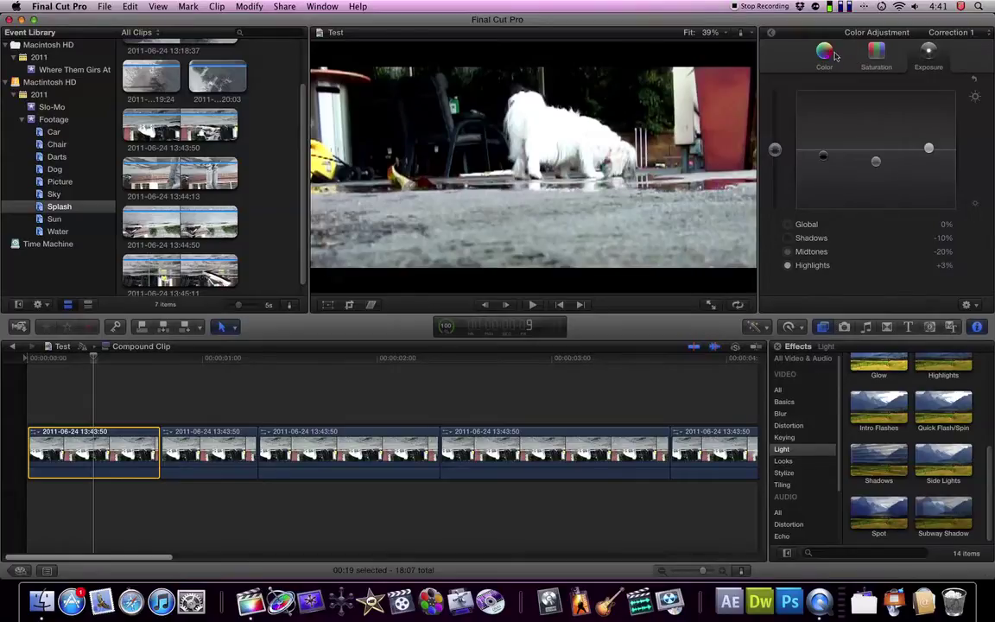
left_click(931, 54)
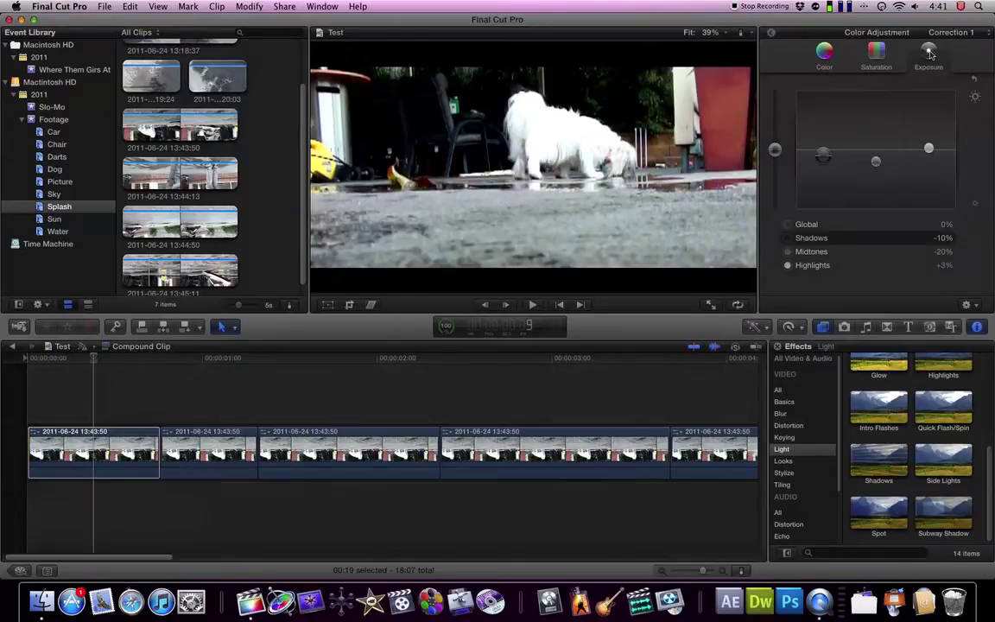
- Re-enter Crop Top 20.0 and Transform Position Y -10.0 in the Video Inspector
left_click(770, 36)
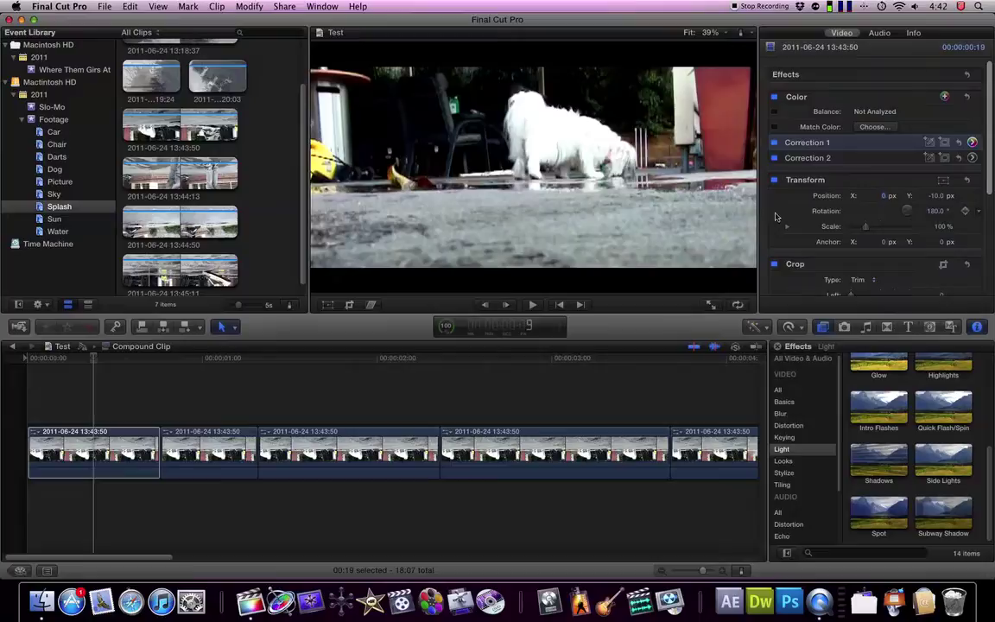
scroll(775, 217, "down", 3)
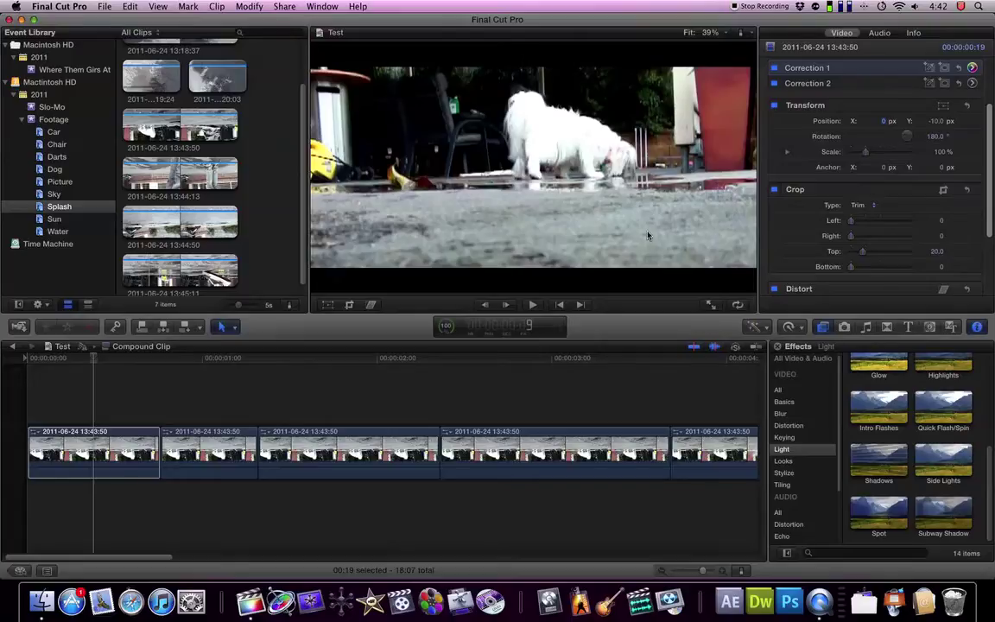
left_click(933, 254)
key("Return")
left_click(938, 121)
key("Return")
- Retime the first clip to Slow 50%, then drag its retime handle to about 52%
left_click(217, 402)
left_click(119, 443)
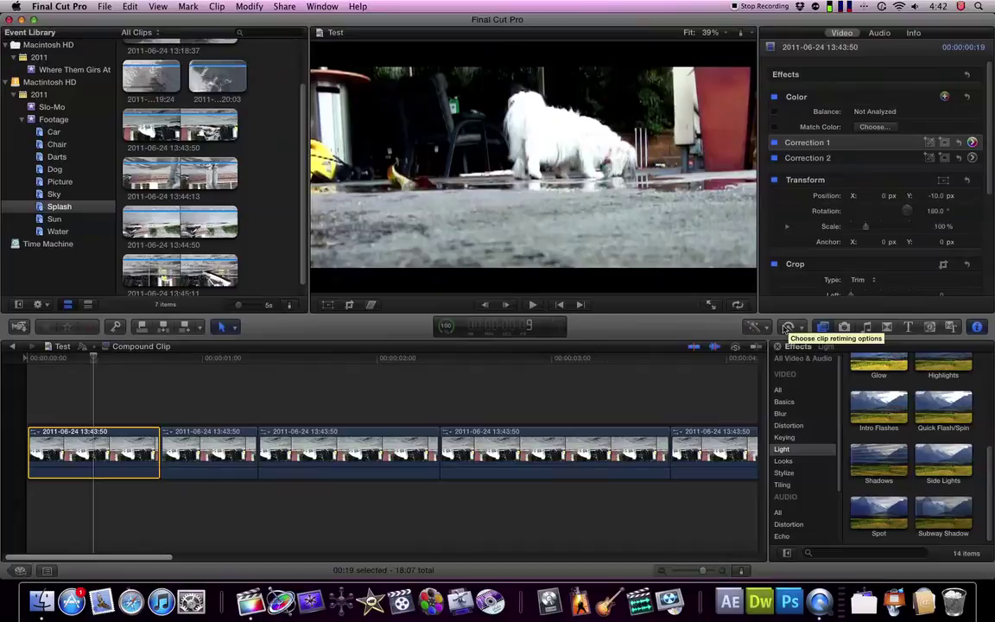
left_click(789, 329)
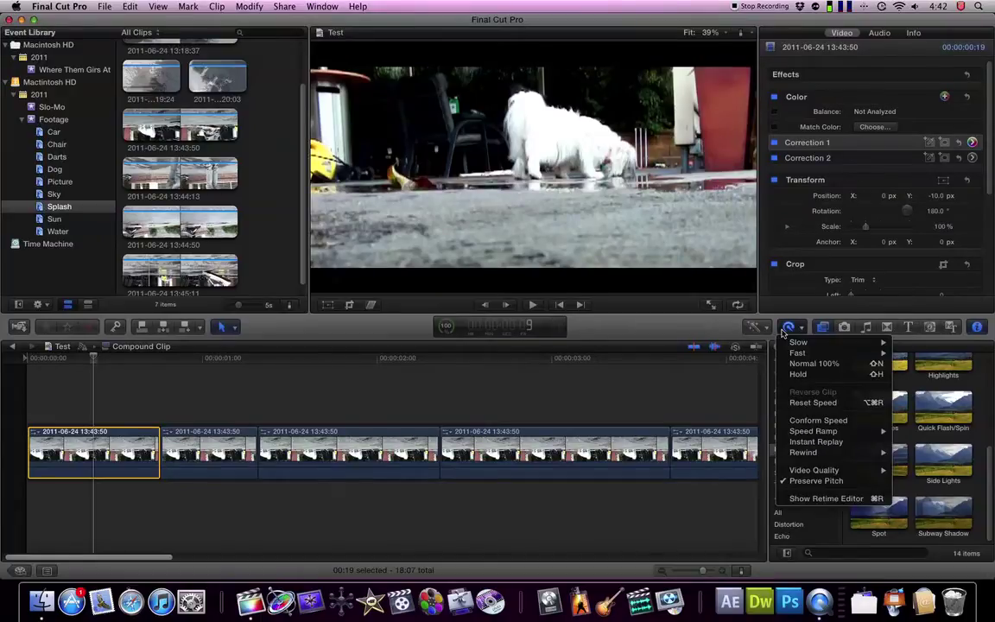
mouse_move(855, 343)
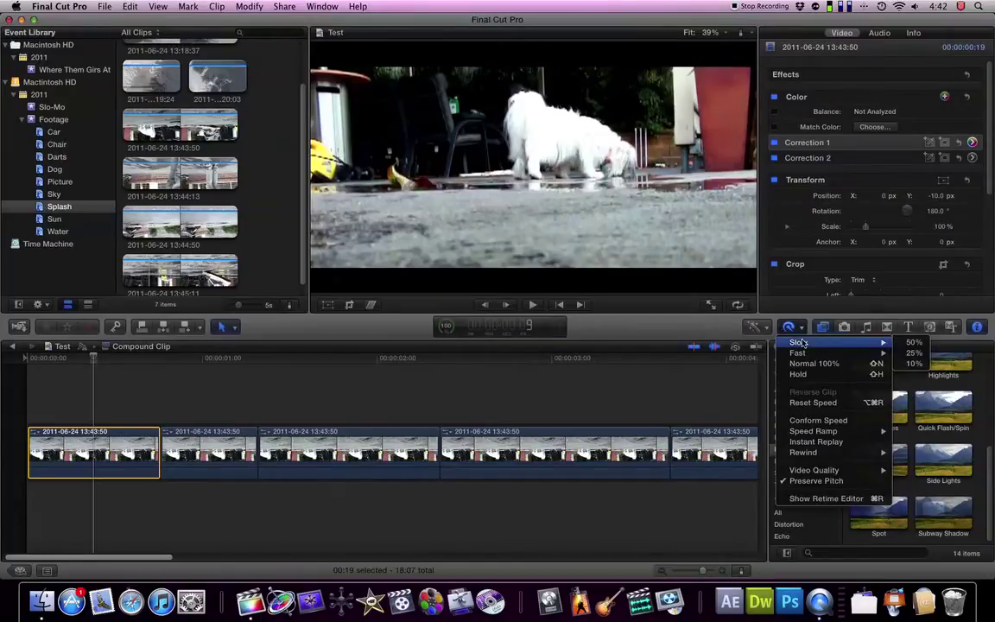
left_click(916, 346)
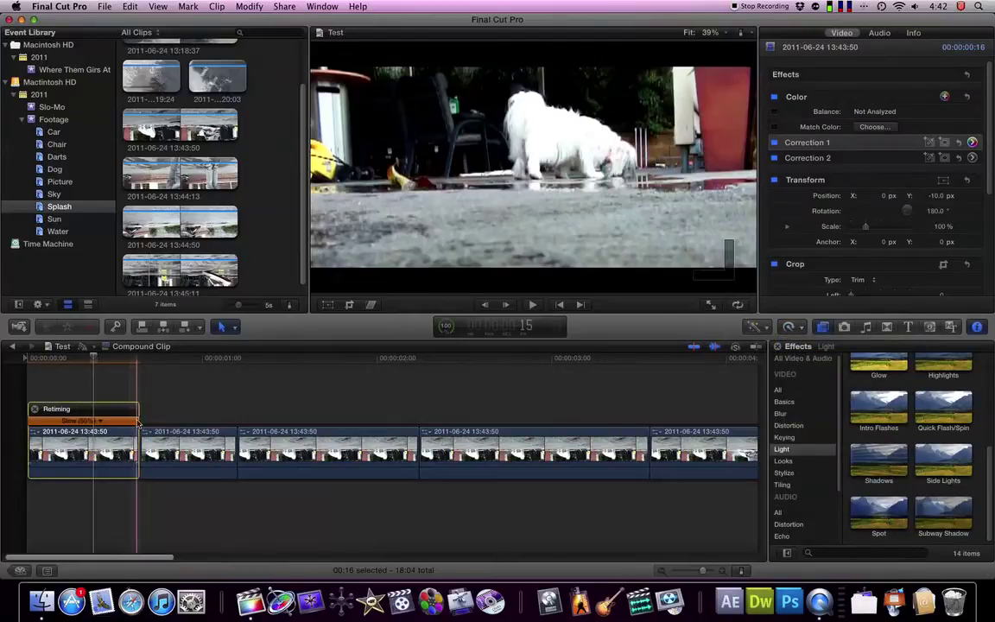
left_click_drag(242, 425, 134, 426)
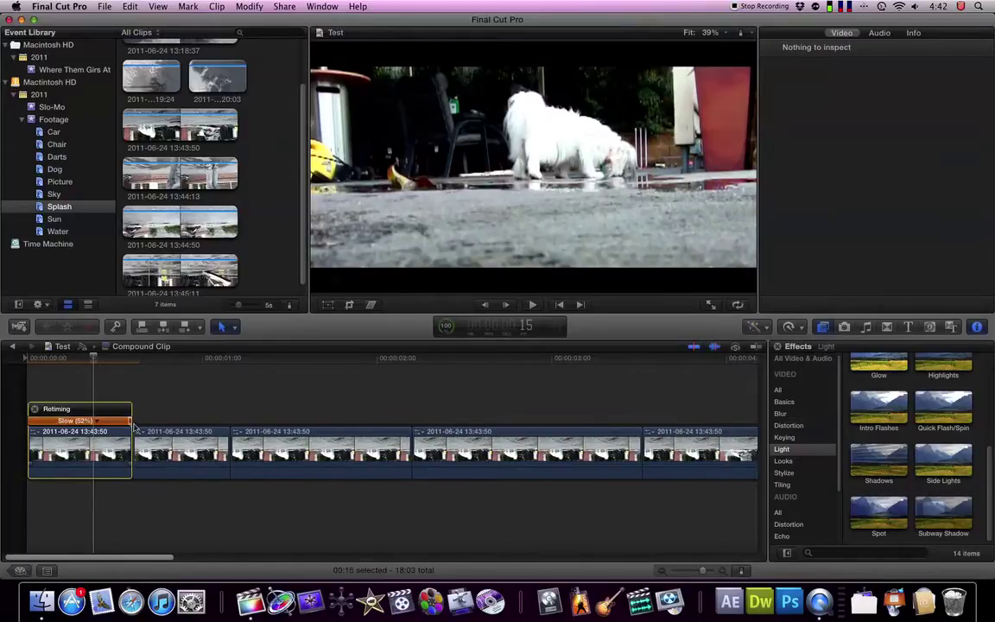
- Undo the retime changes and reset the first clip to normal speed
key("super+z")
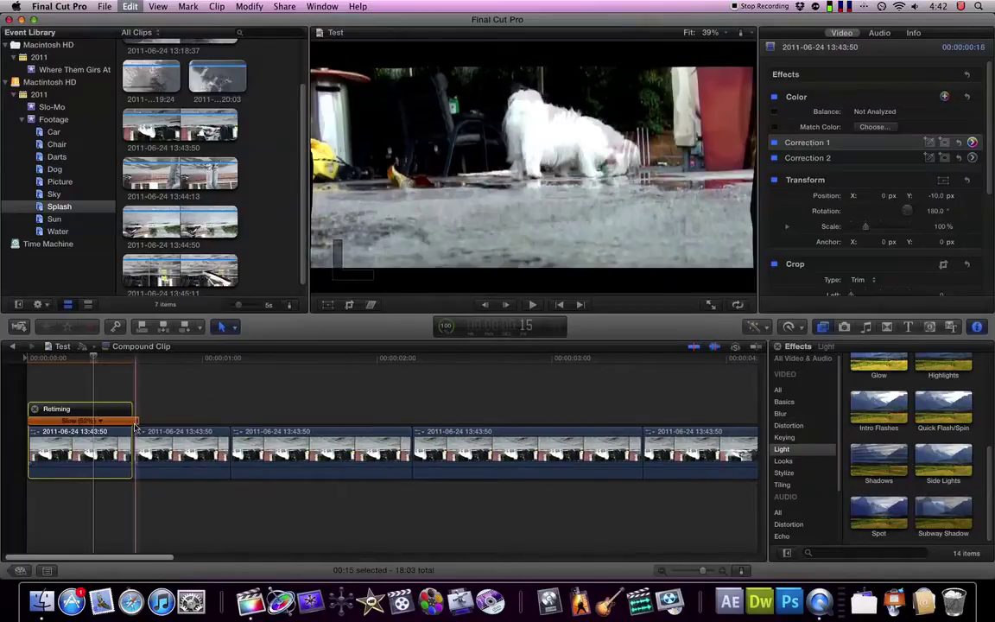
key("super+z")
key("super+z")
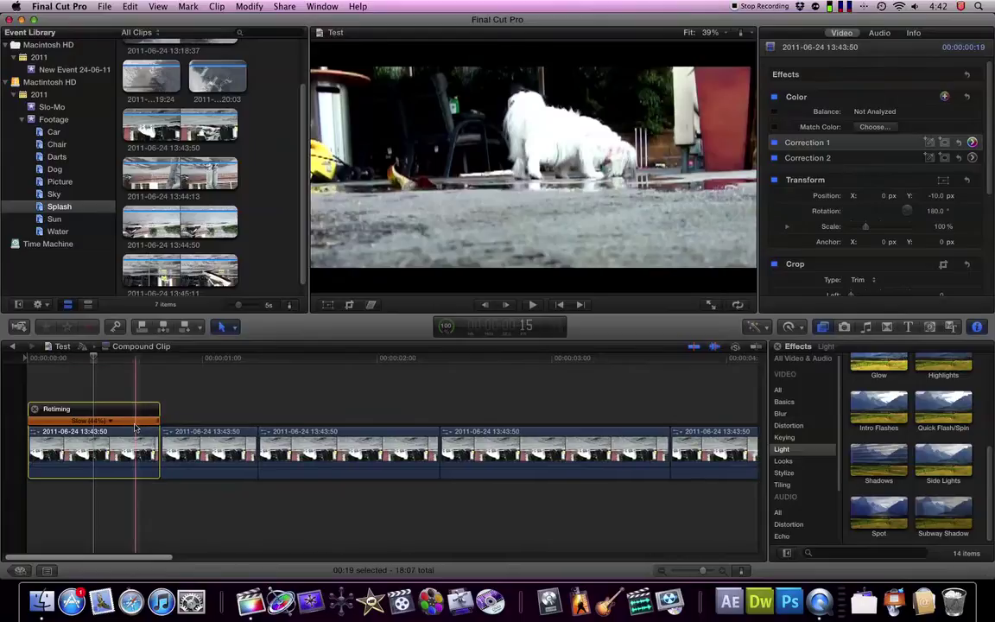
key("super+z")
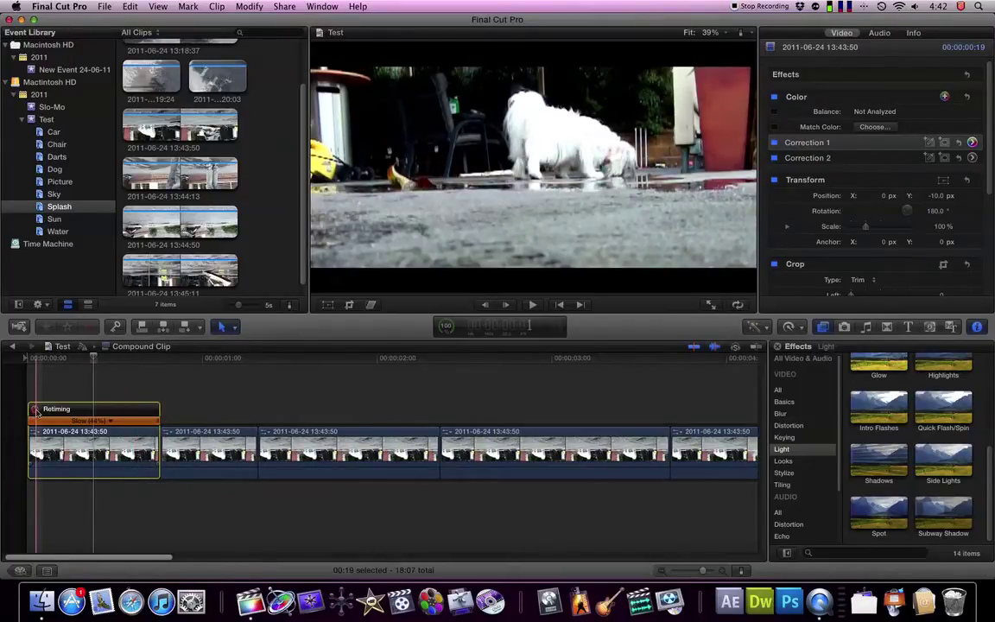
key("super+r")
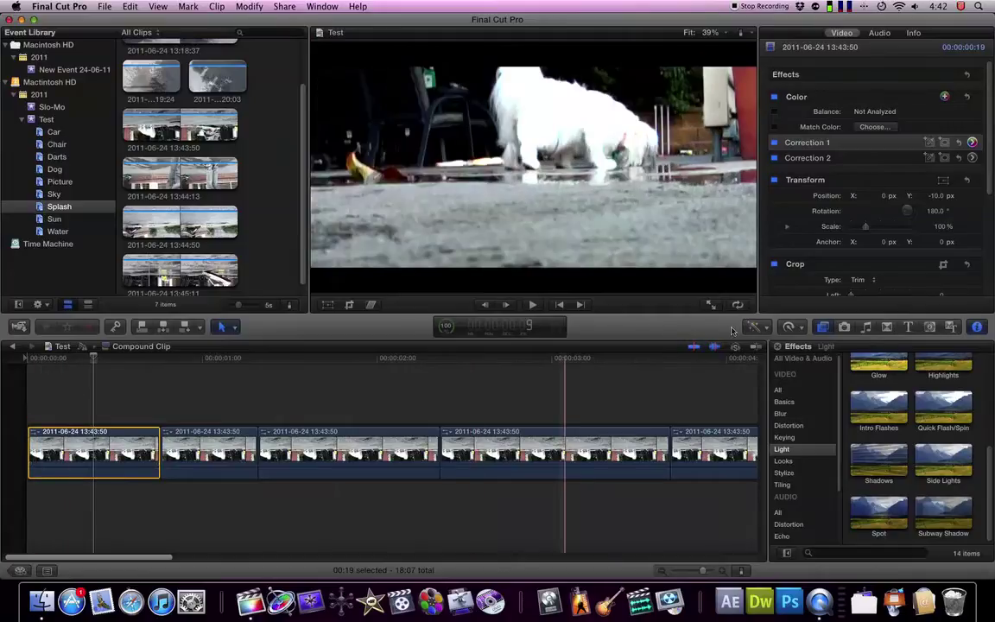
left_click(789, 326)
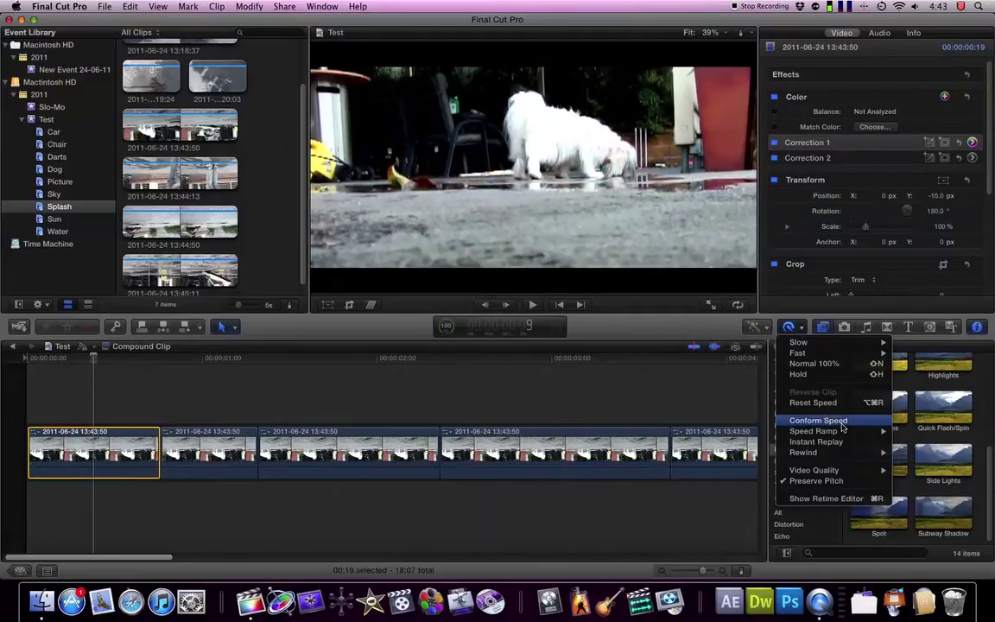
mouse_move(842, 471)
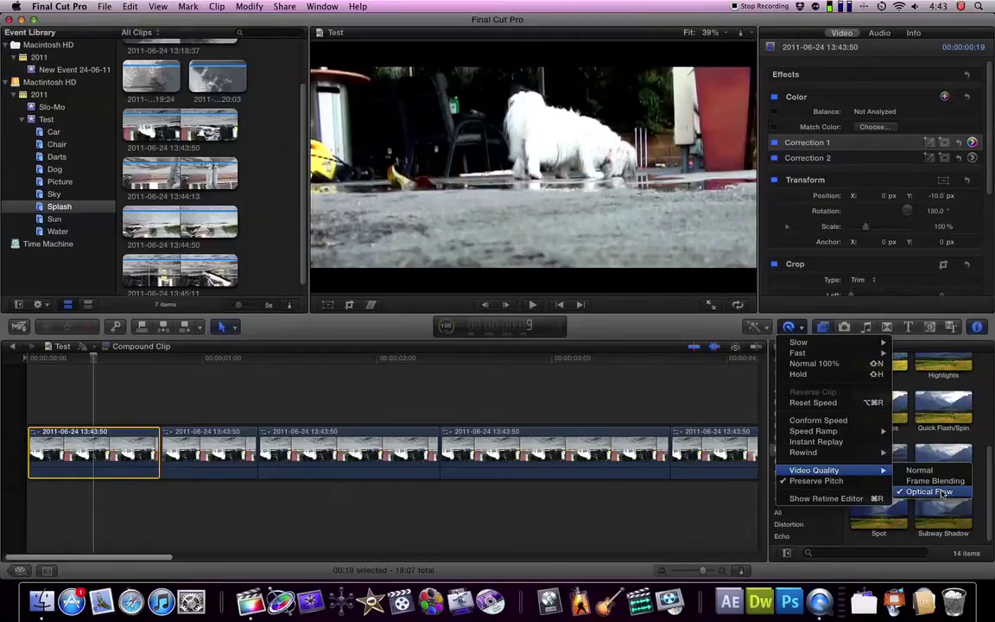
left_click(535, 412)
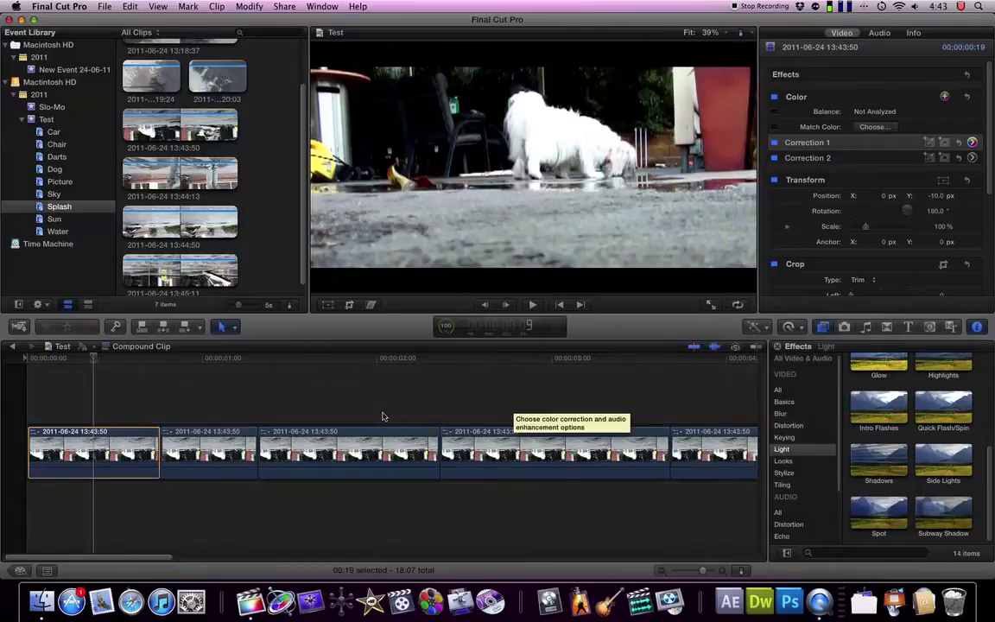
left_click(104, 365)
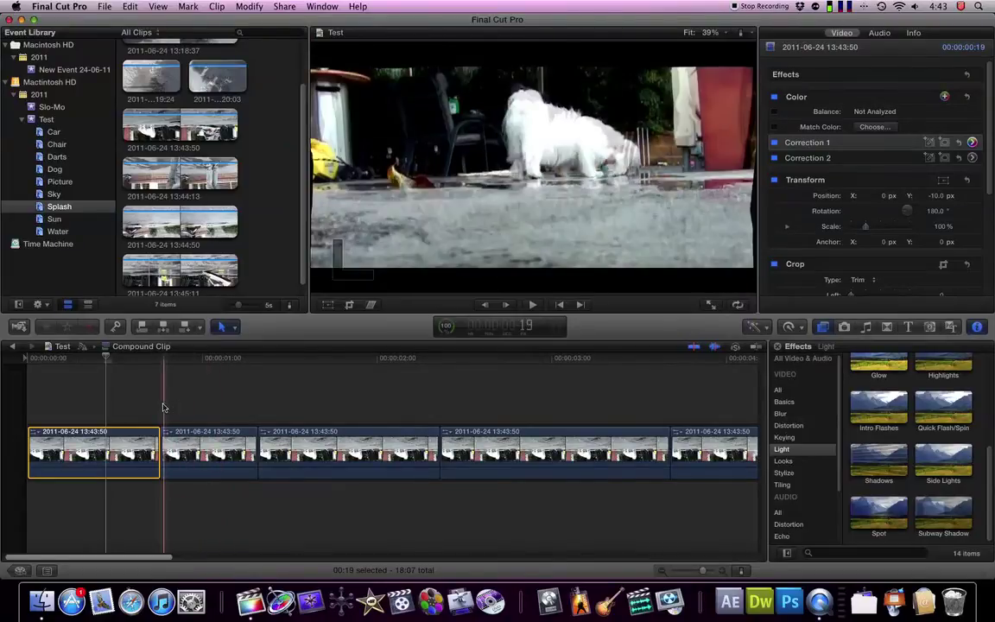
- Play the compound clip and inspect the second clip's Intro Flashes light effect
key("space")
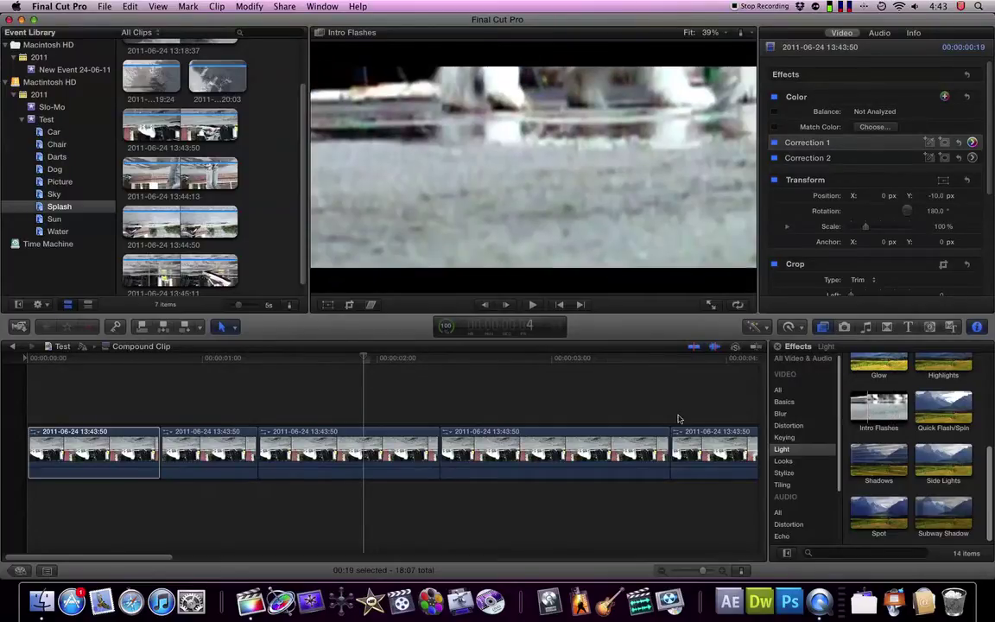
left_click(230, 445)
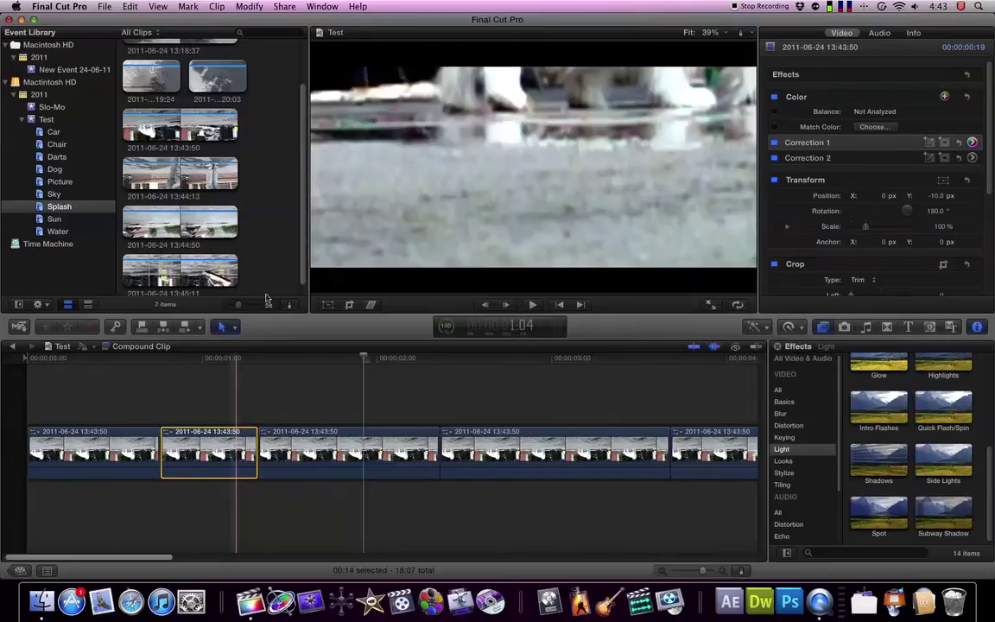
left_click(216, 447)
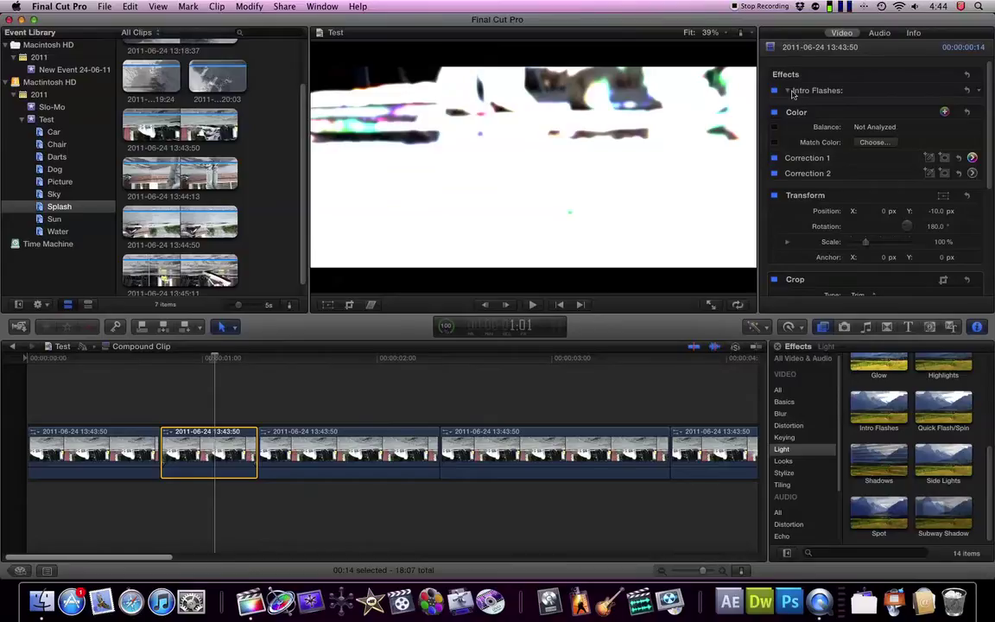
left_click(789, 91)
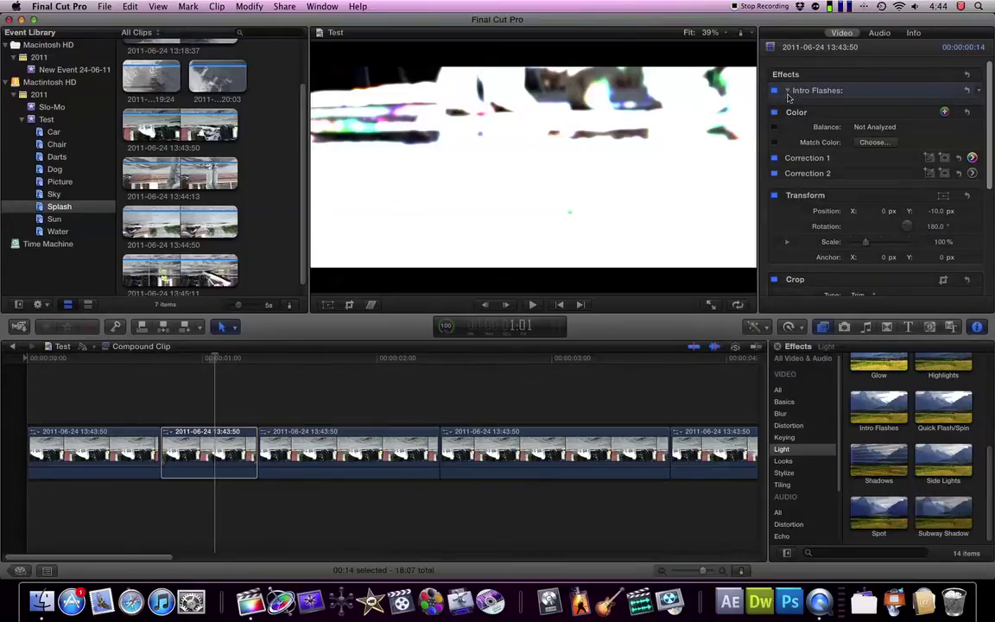
left_click(322, 376)
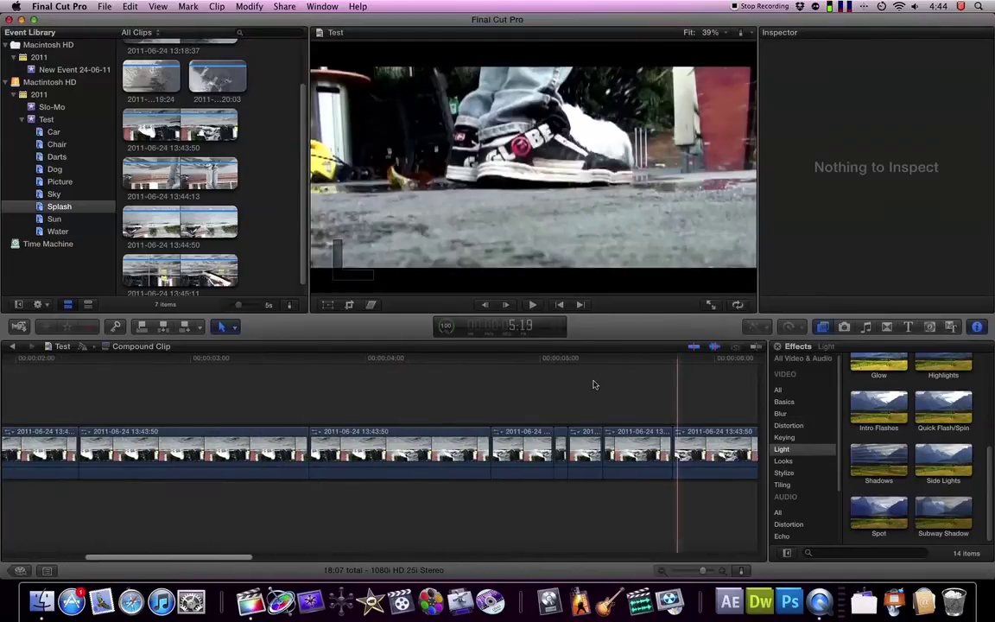
scroll(953, 417, "up", 5)
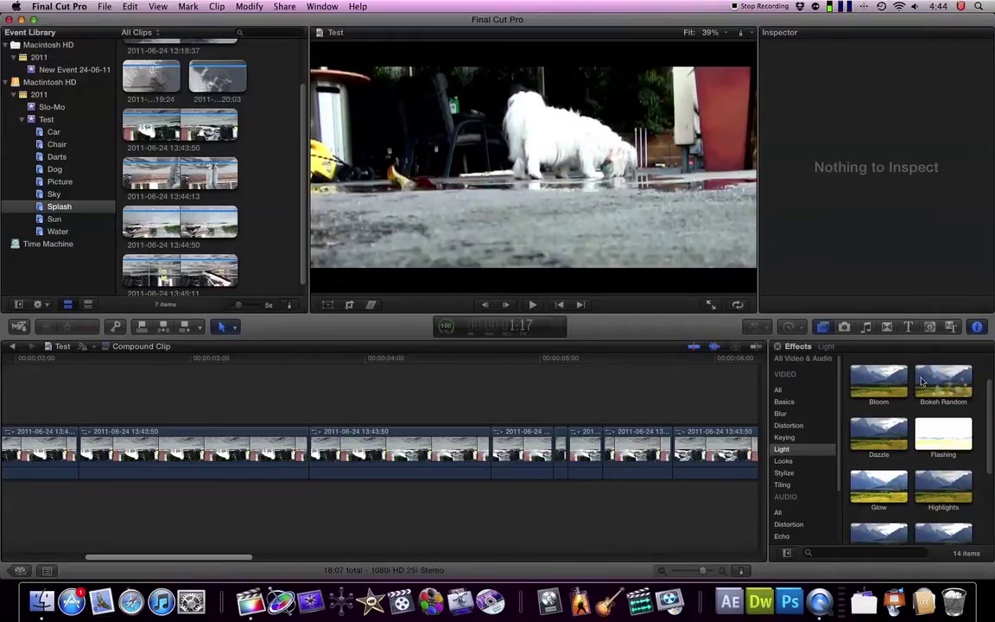
left_click(954, 383)
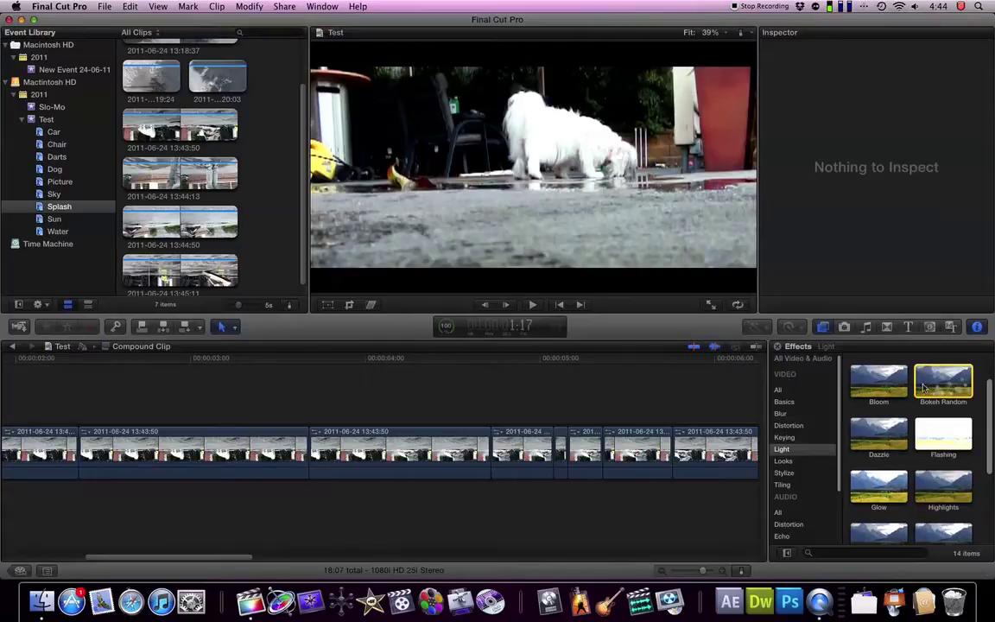
scroll(925, 388, "up", 2)
left_click(716, 388)
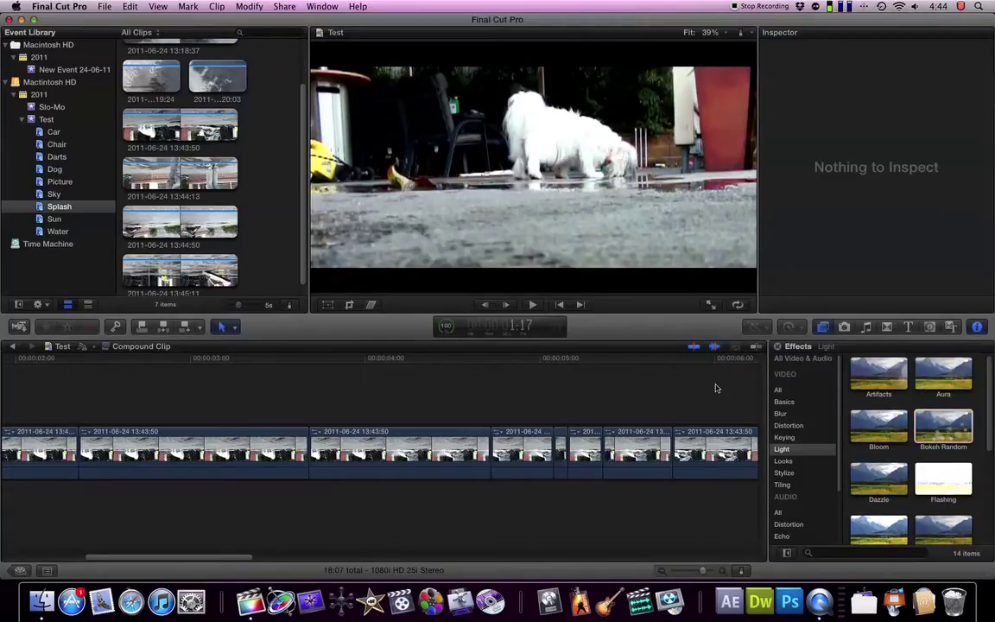
left_click(704, 386)
scroll(691, 389, "right", 1)
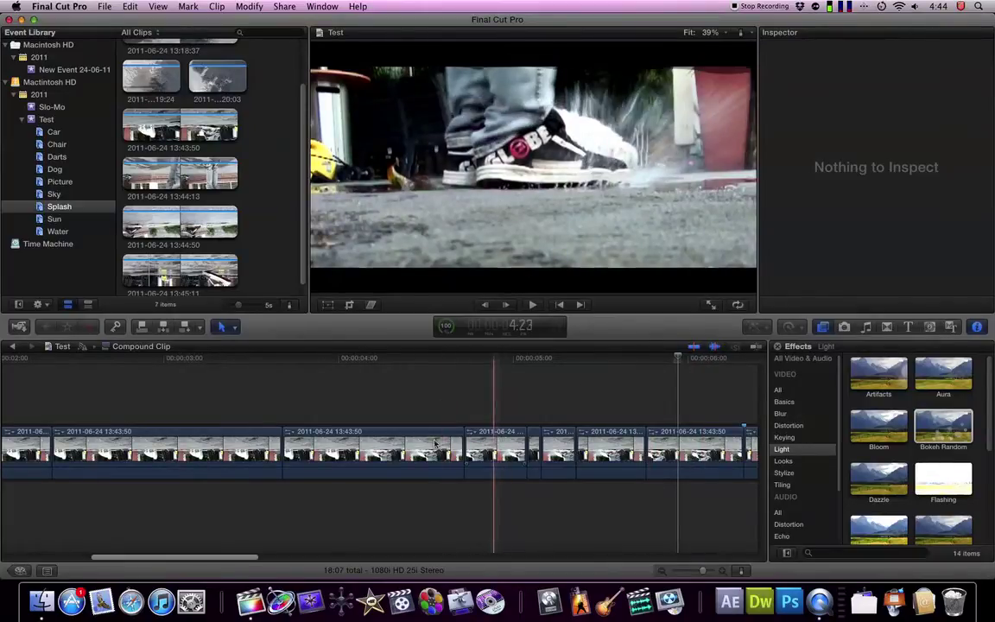
scroll(279, 432, "left", 5)
scroll(279, 432, "left", 2)
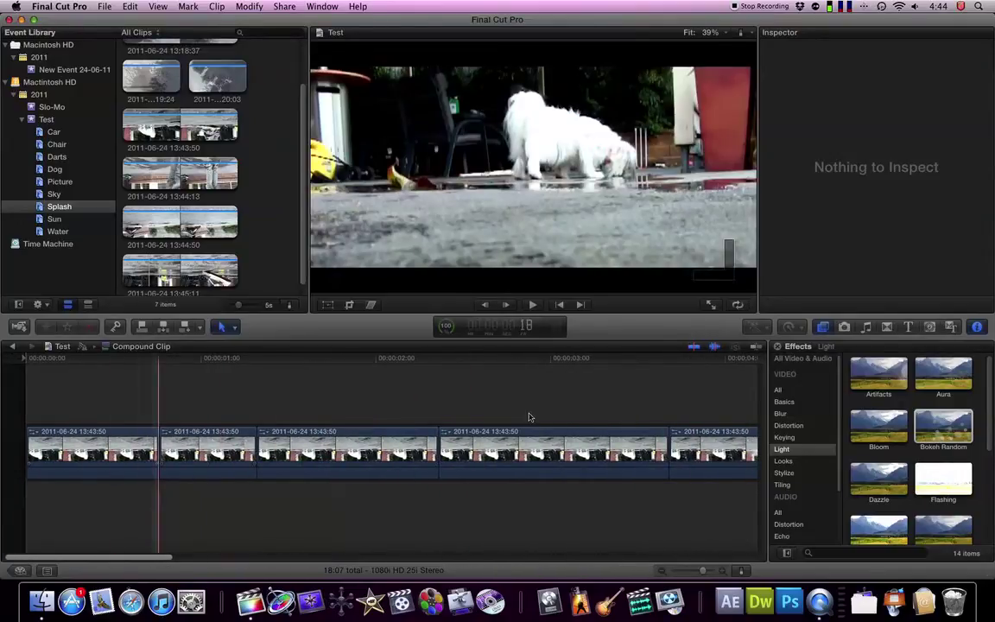
scroll(529, 416, "right", 6)
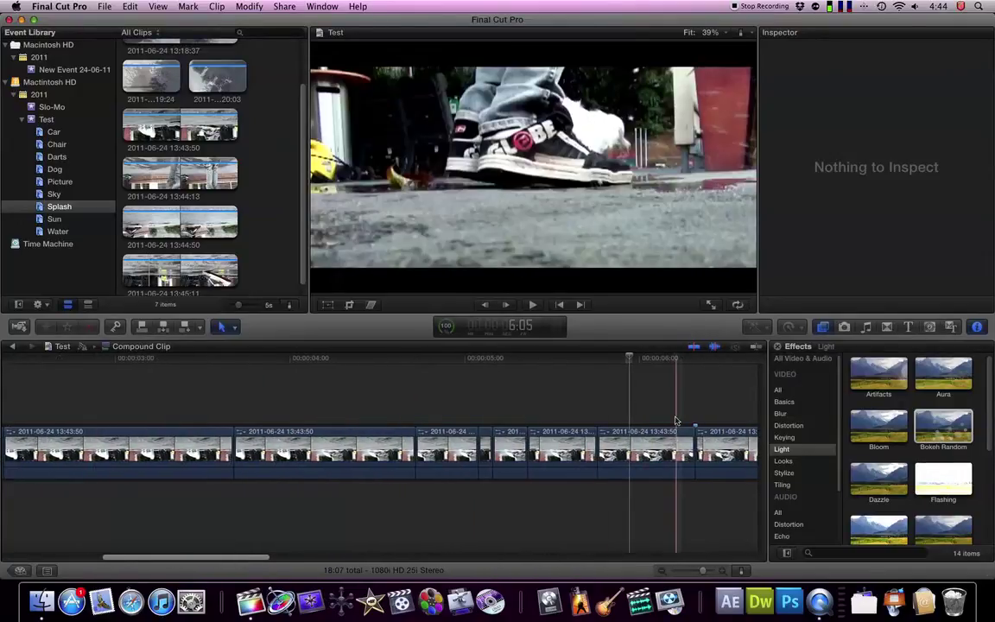
scroll(604, 420, "right", 3)
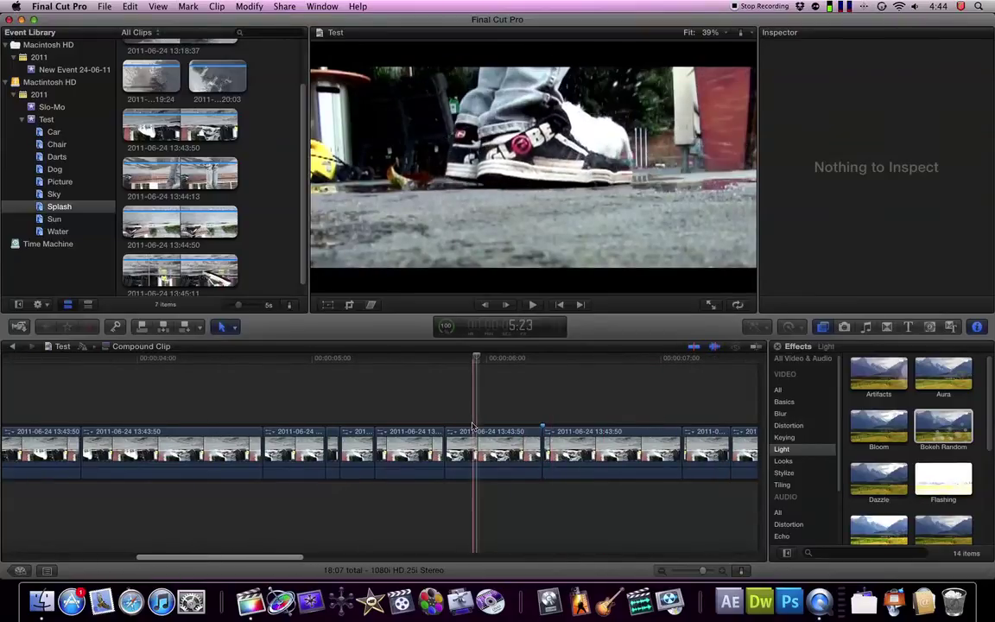
key("space")
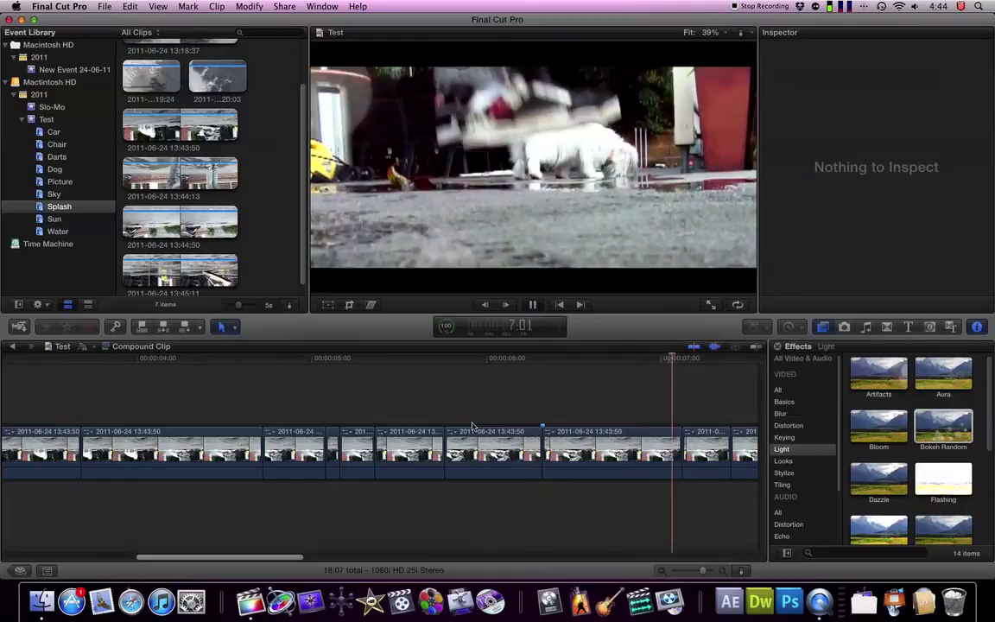
scroll(449, 424, "right", 3)
key("space")
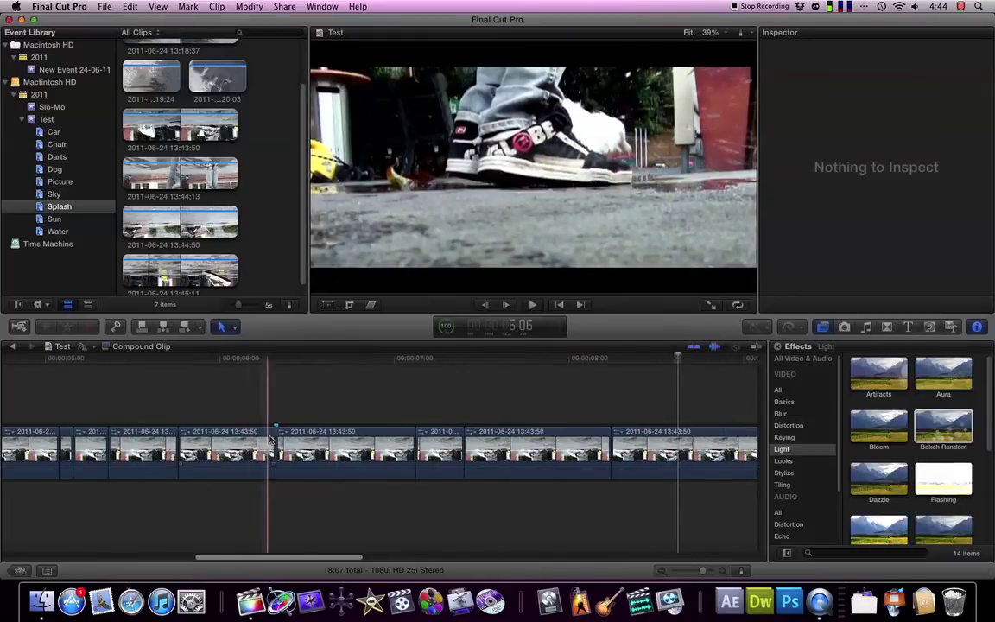
left_click(342, 446)
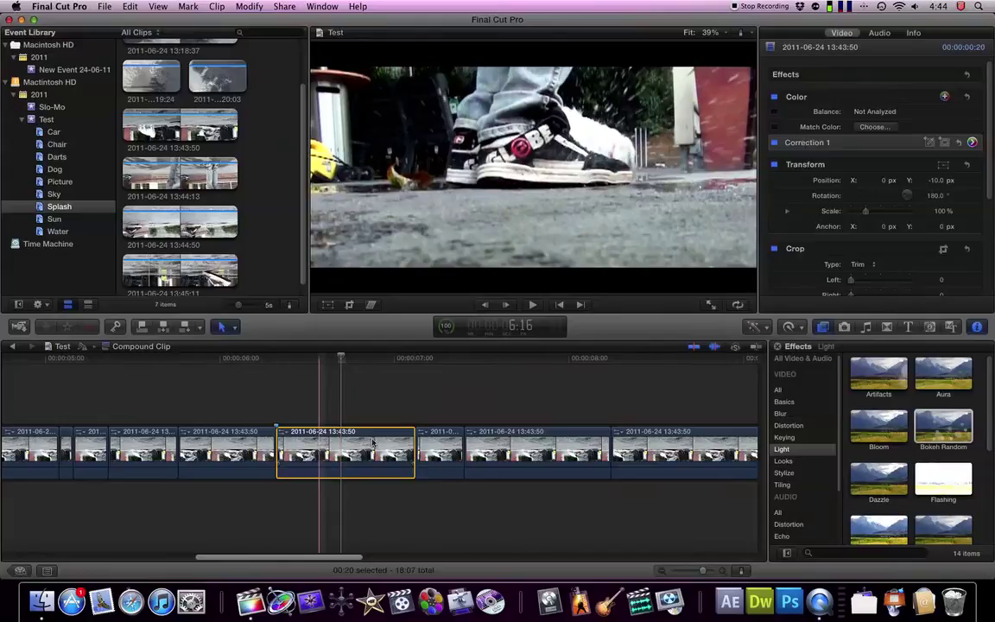
left_click(789, 326)
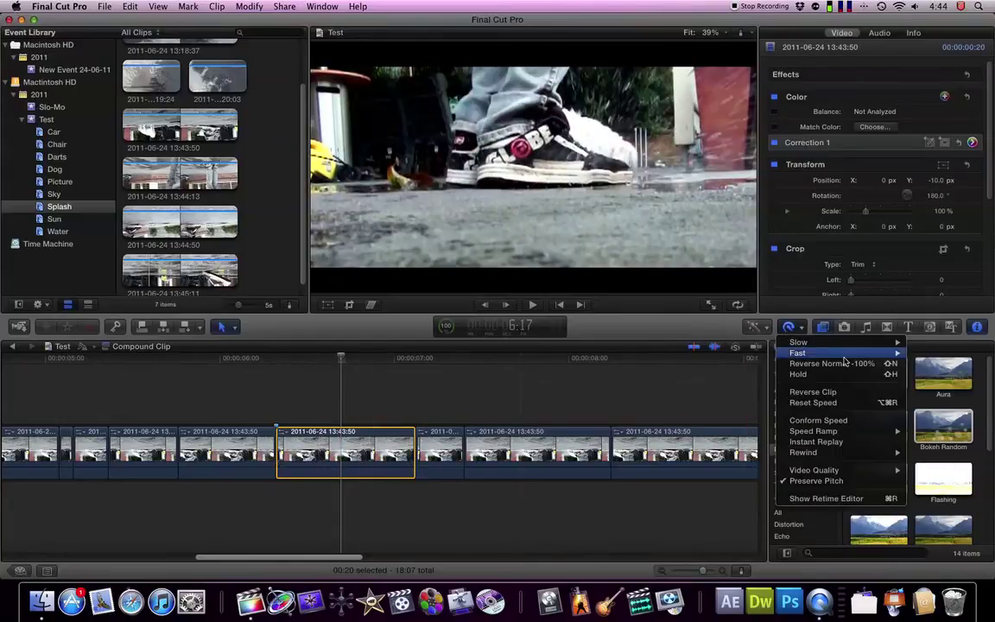
left_click(429, 404)
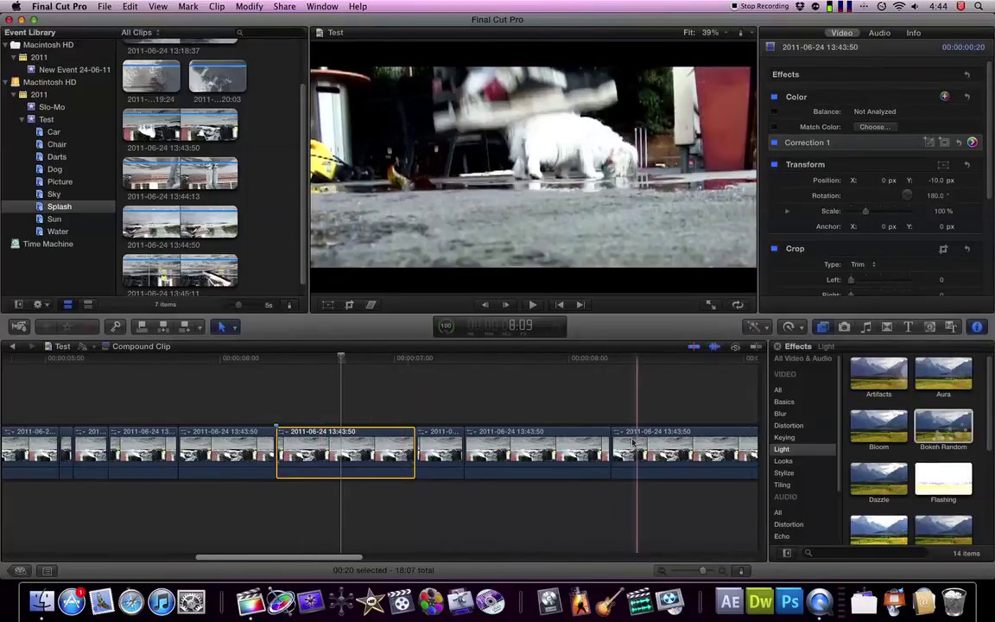
scroll(593, 454, "right", 3)
scroll(593, 453, "right", 15)
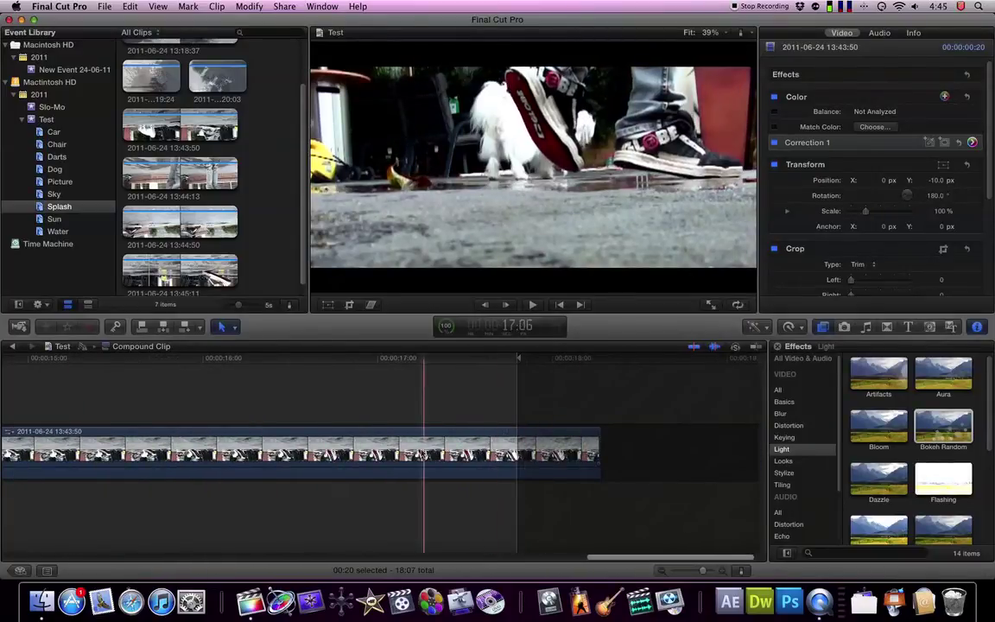
scroll(430, 451, "left", 13)
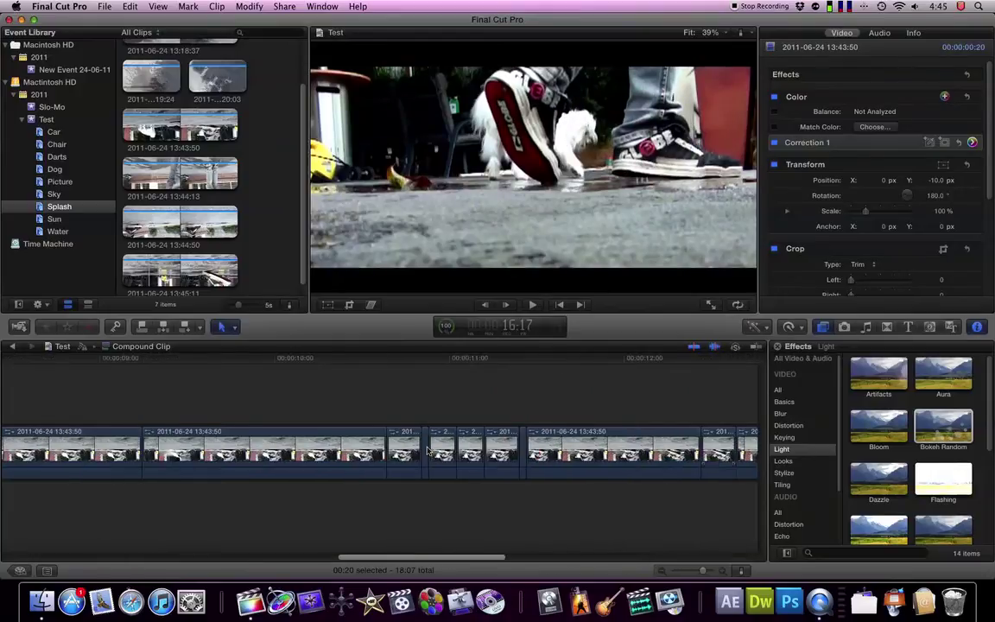
scroll(429, 453, "left", 5)
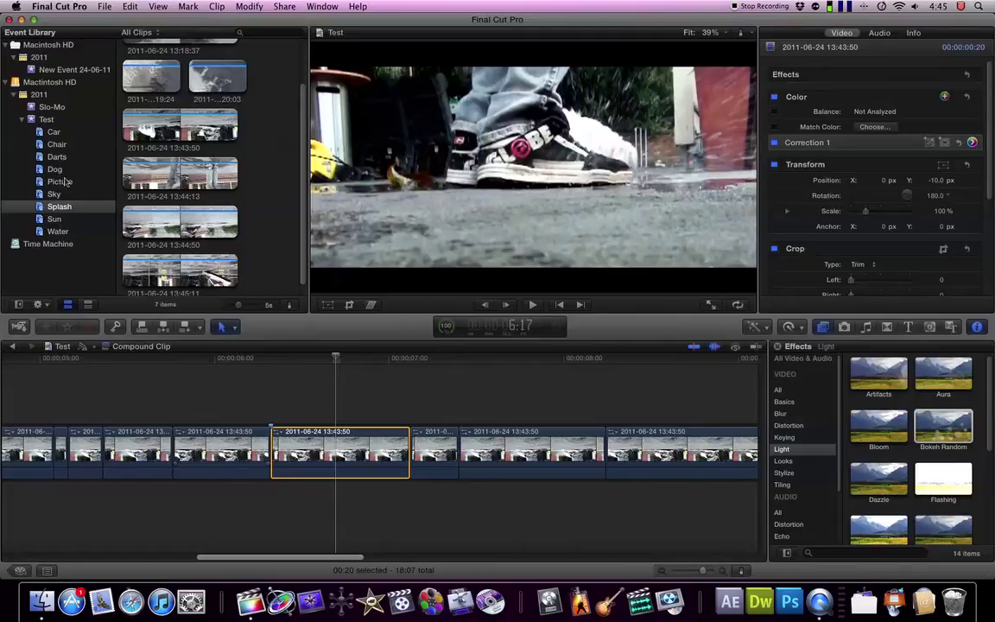
- Mark a range of the 13:43:50 source clip, insert it, then undo the insertion
scroll(164, 198, "down", 1)
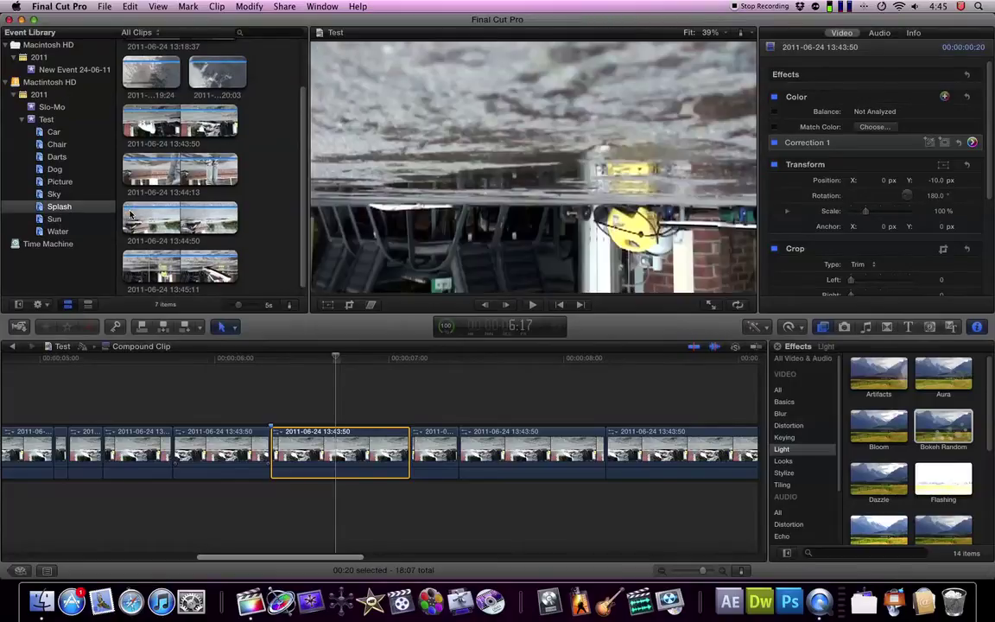
left_click(147, 243)
left_click(147, 243)
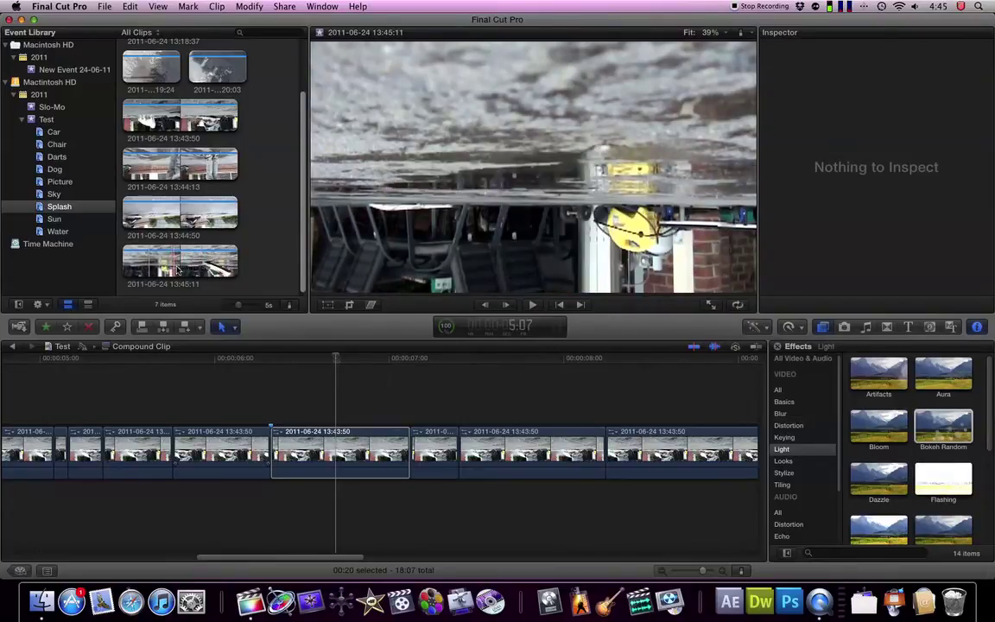
scroll(176, 235, "up", 2)
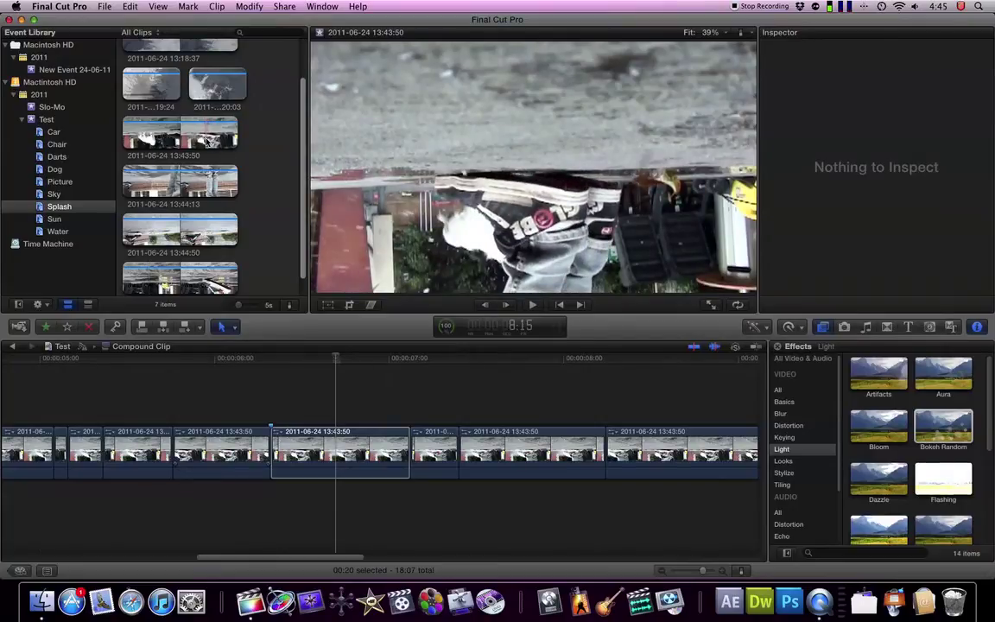
left_click_drag(204, 130, 178, 137)
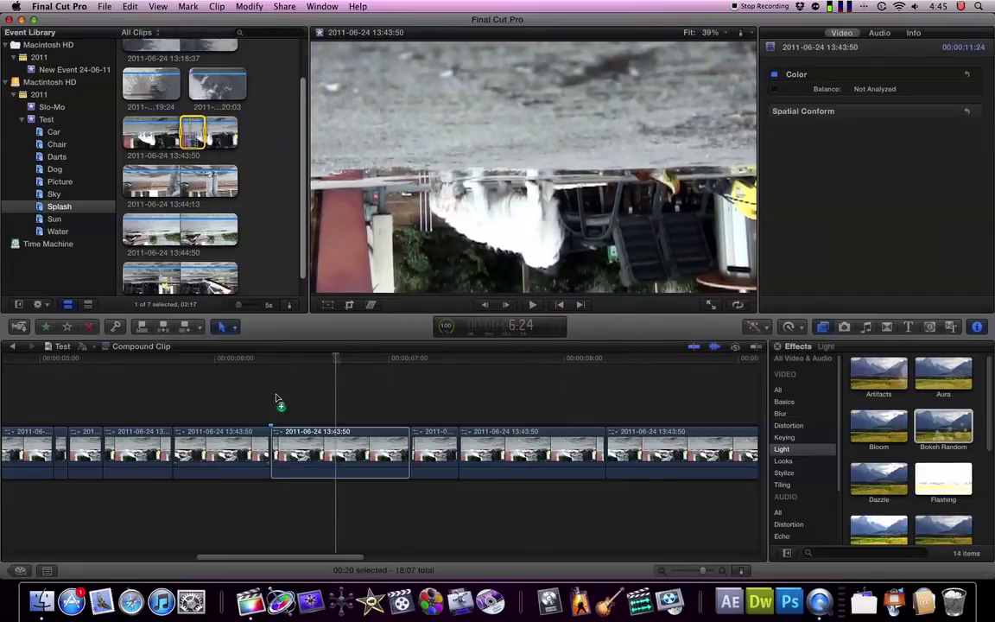
left_click_drag(277, 456, 277, 451)
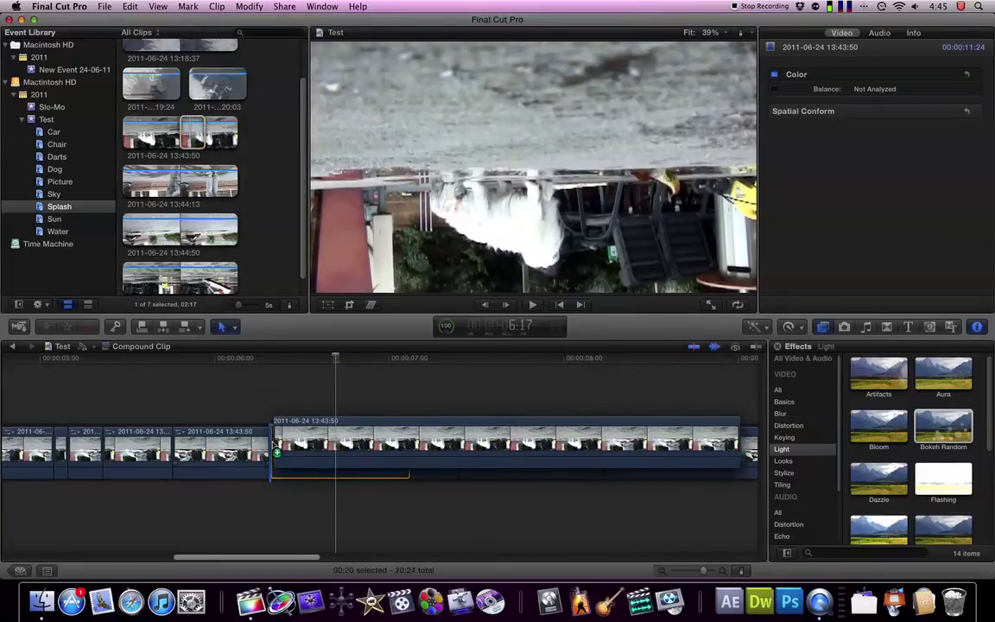
key("super+z")
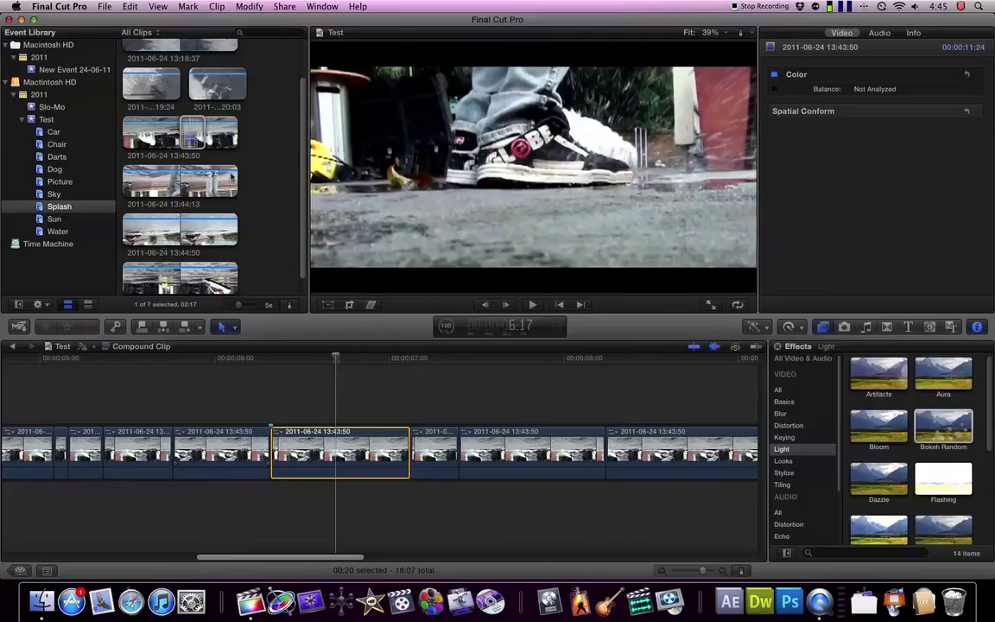
left_click(345, 378)
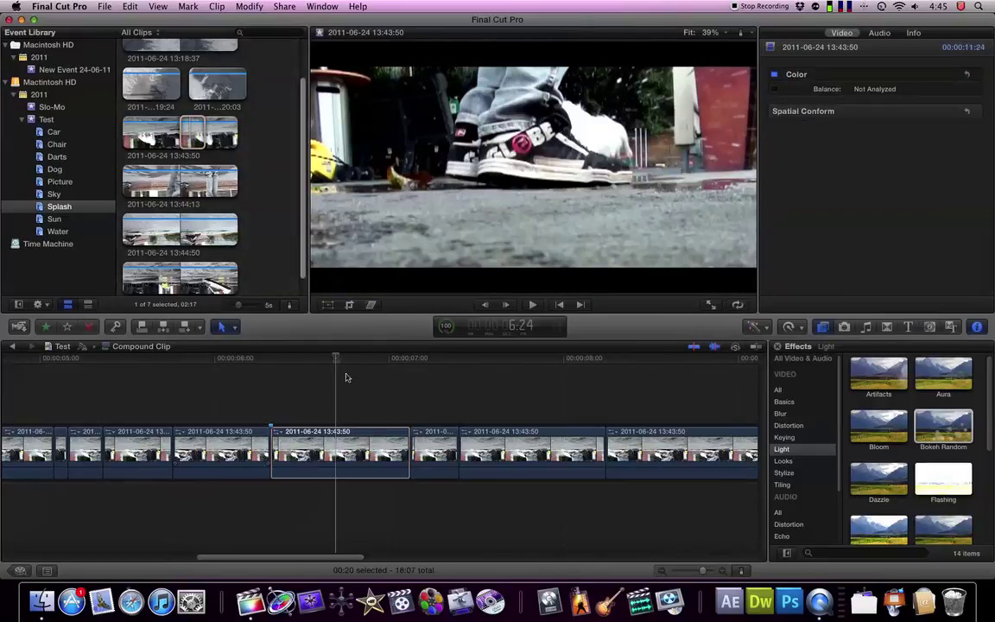
left_click(362, 378)
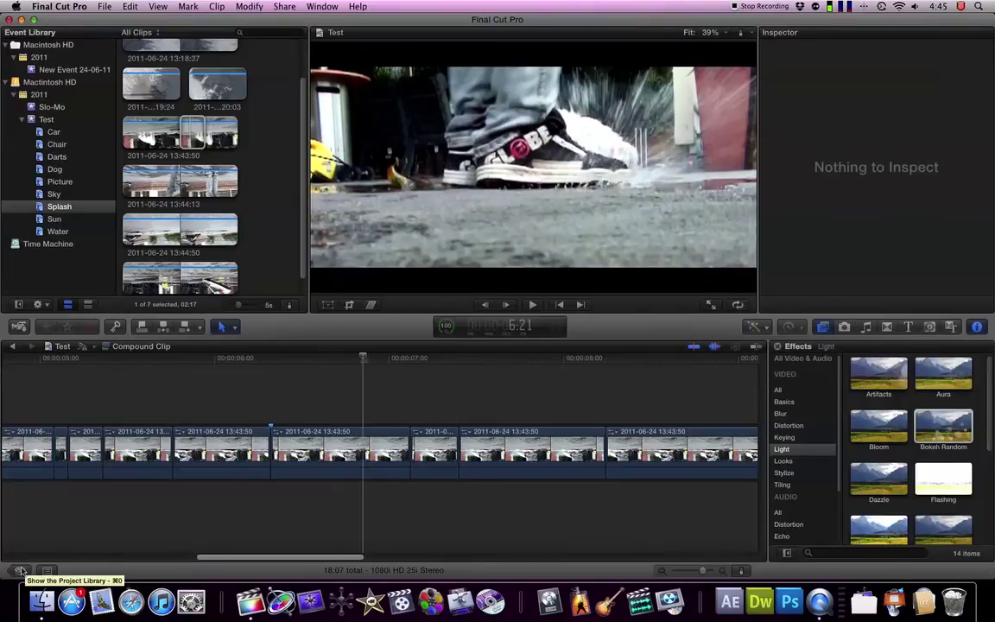
- Load the Test project from the Project Library into the timeline
left_click(19, 571)
left_click(692, 458)
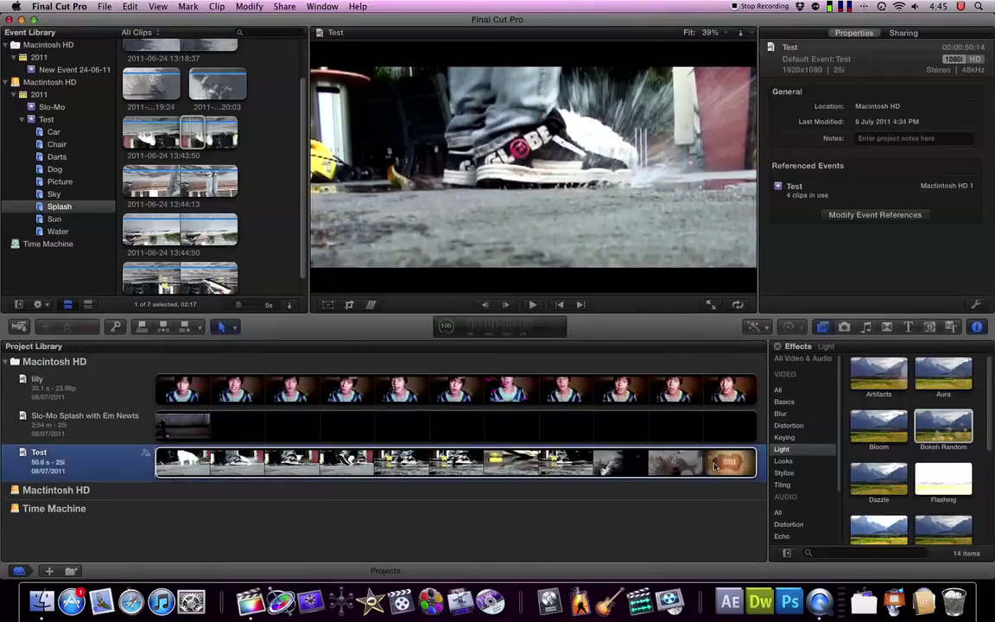
double_click(714, 466)
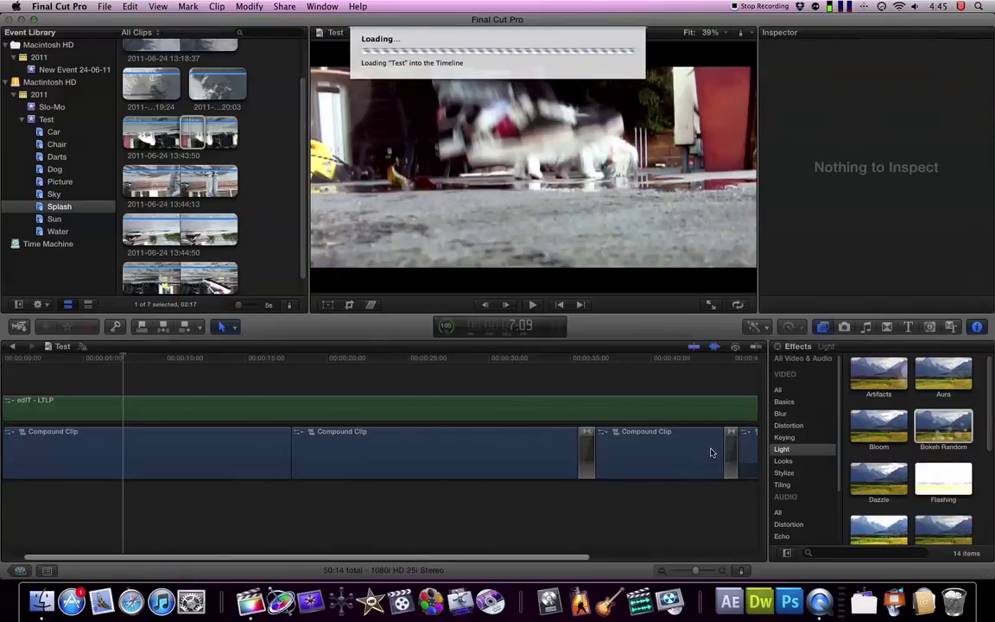
scroll(674, 432, "right", 5)
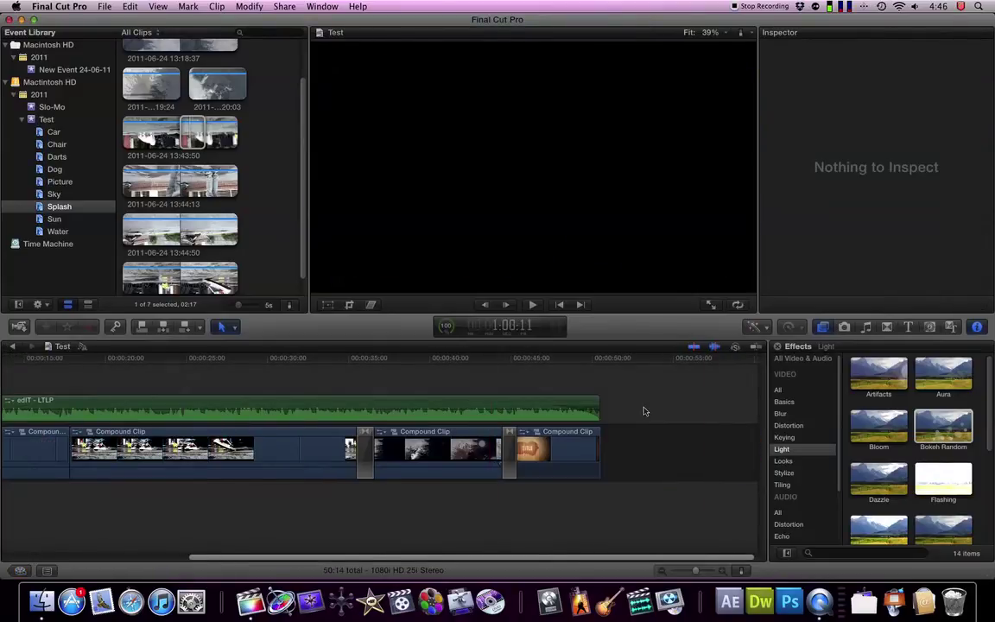
- Browse the Themes collection, then switch to the Generators browser
left_click(950, 326)
scroll(908, 435, "down", 15)
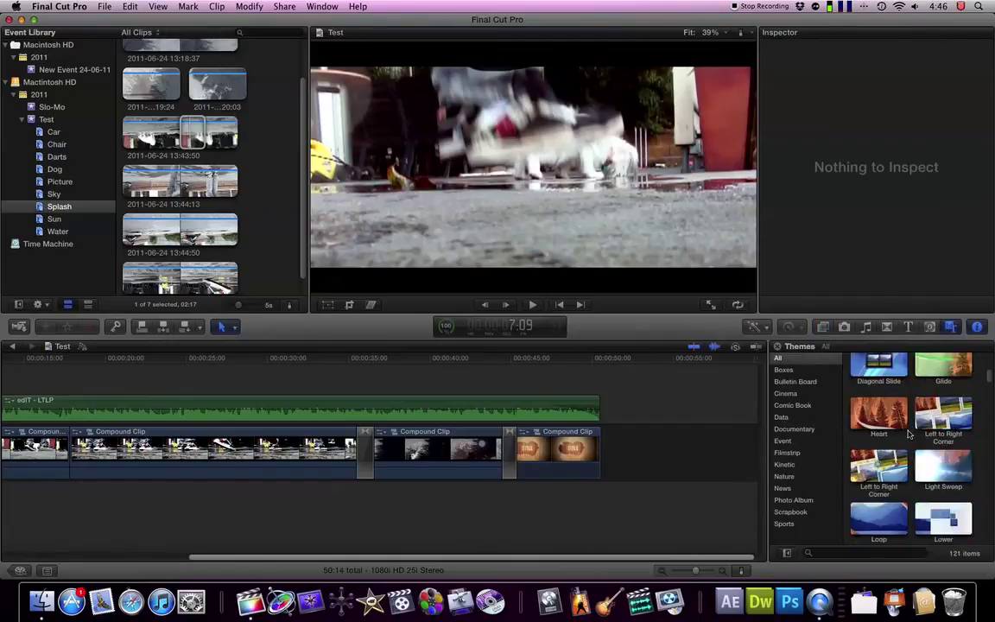
scroll(908, 434, "down", 15)
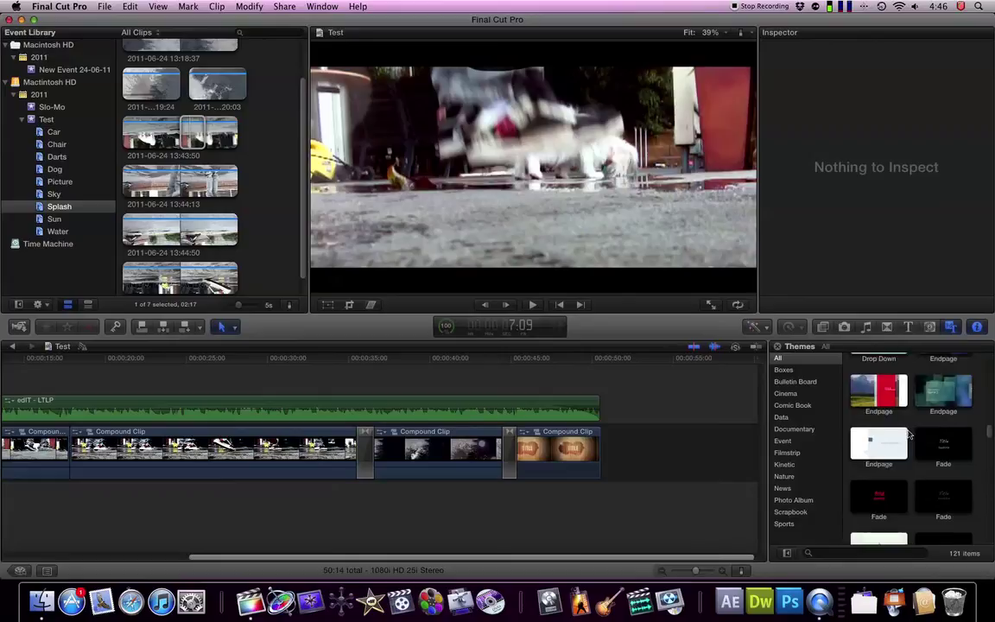
scroll(908, 434, "down", 15)
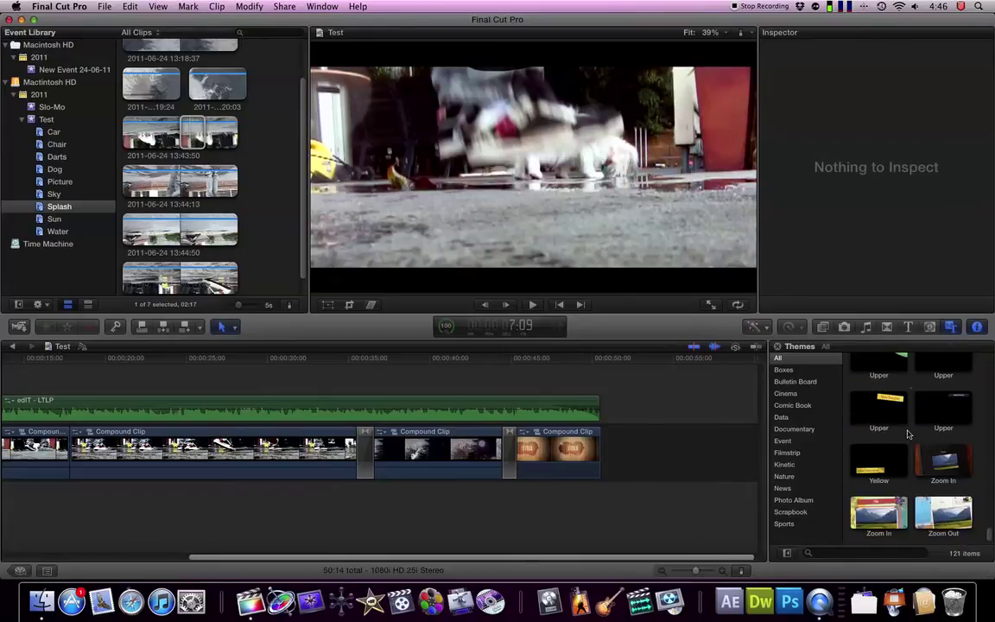
left_click(931, 326)
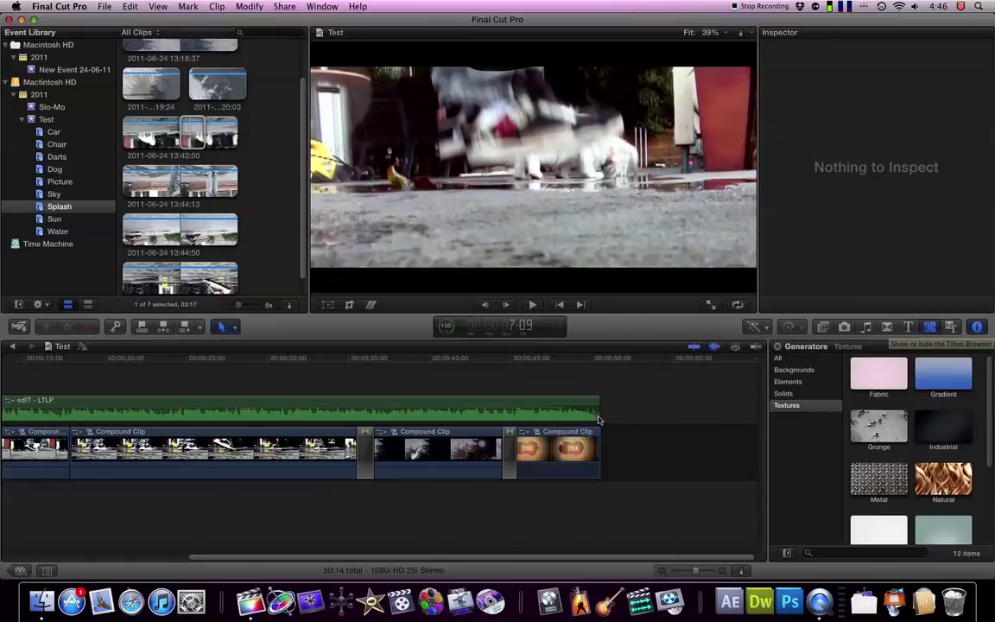
- Play the SPENCERSM ending title from its beginning
left_click(518, 393)
key("space")
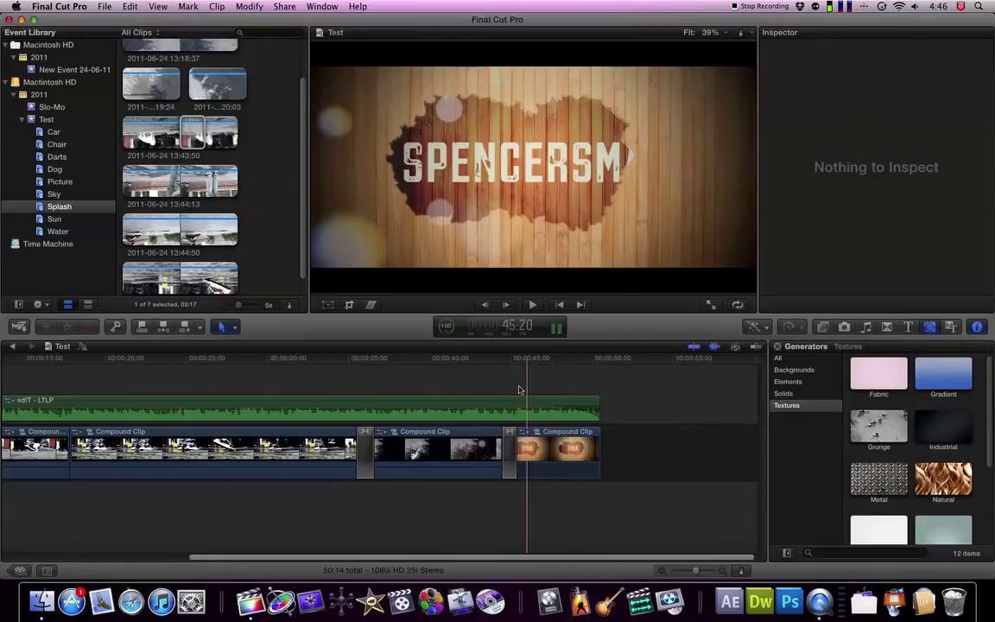
left_click(513, 391)
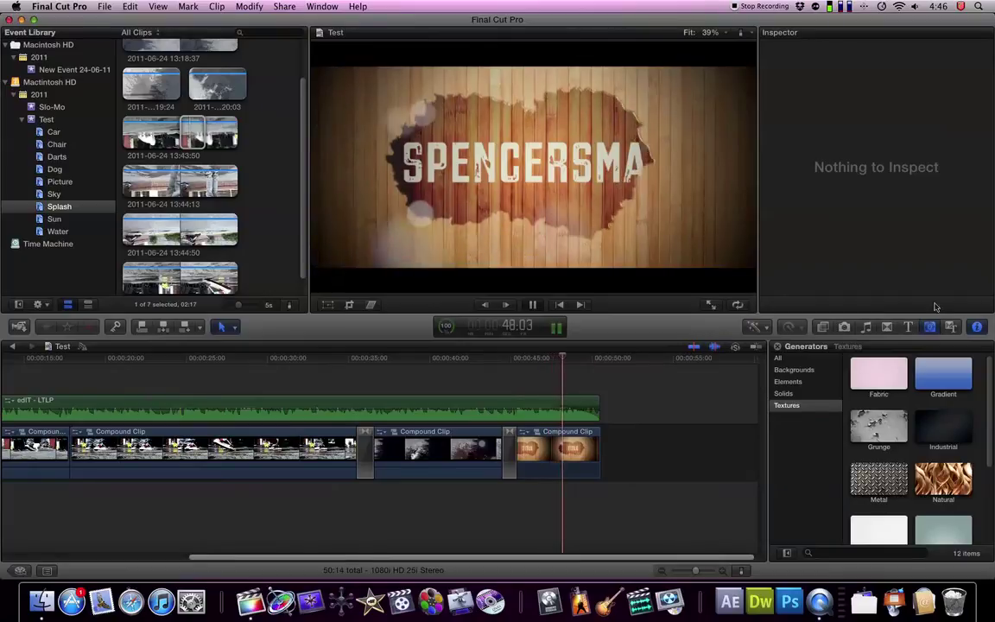
key("space")
- Preview the Ink title in the Titles browser
left_click(908, 326)
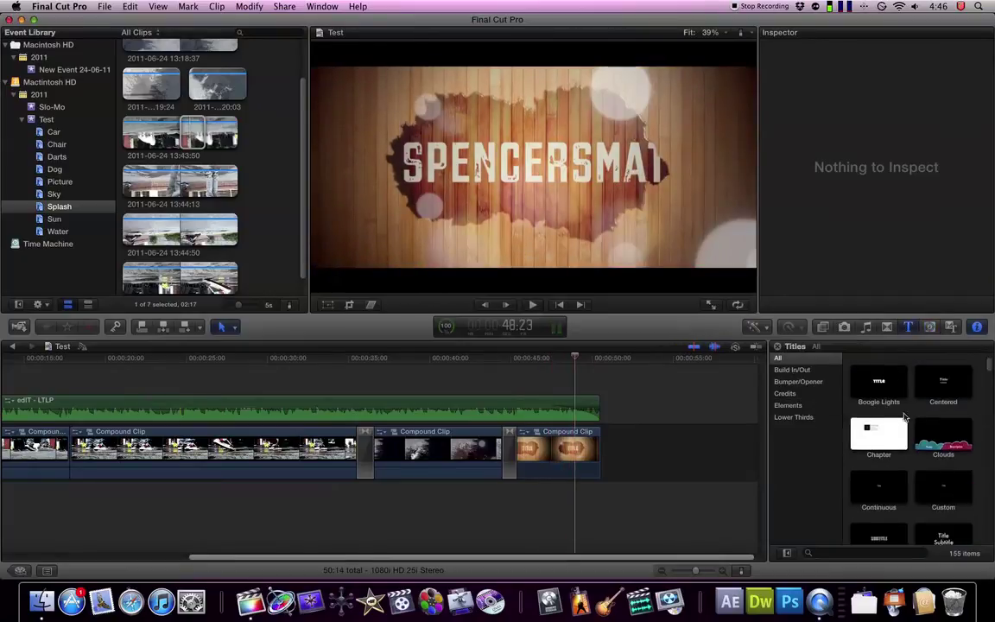
scroll(905, 417, "down", 15)
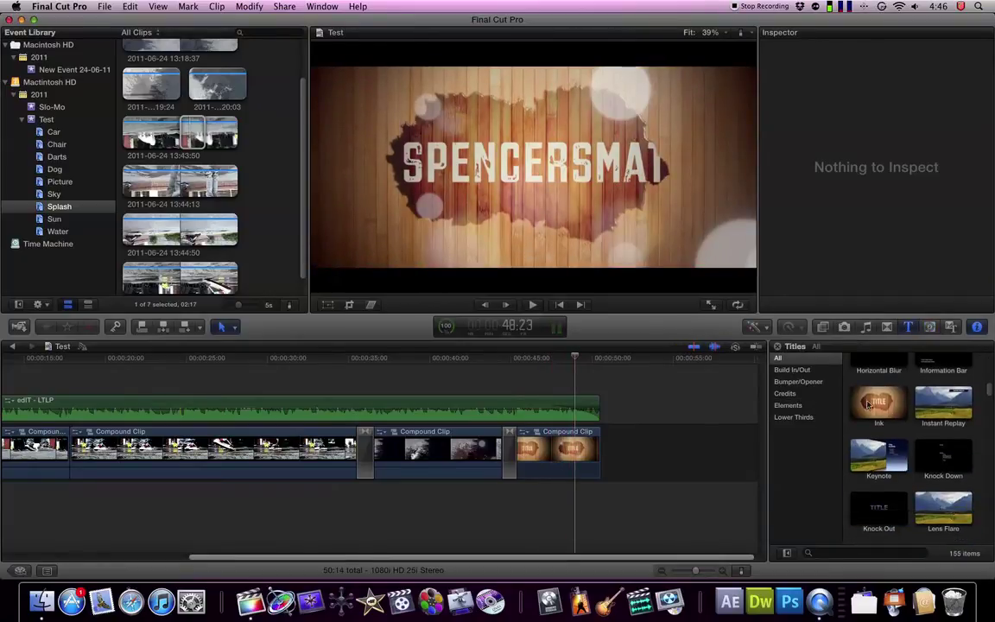
left_click(874, 402)
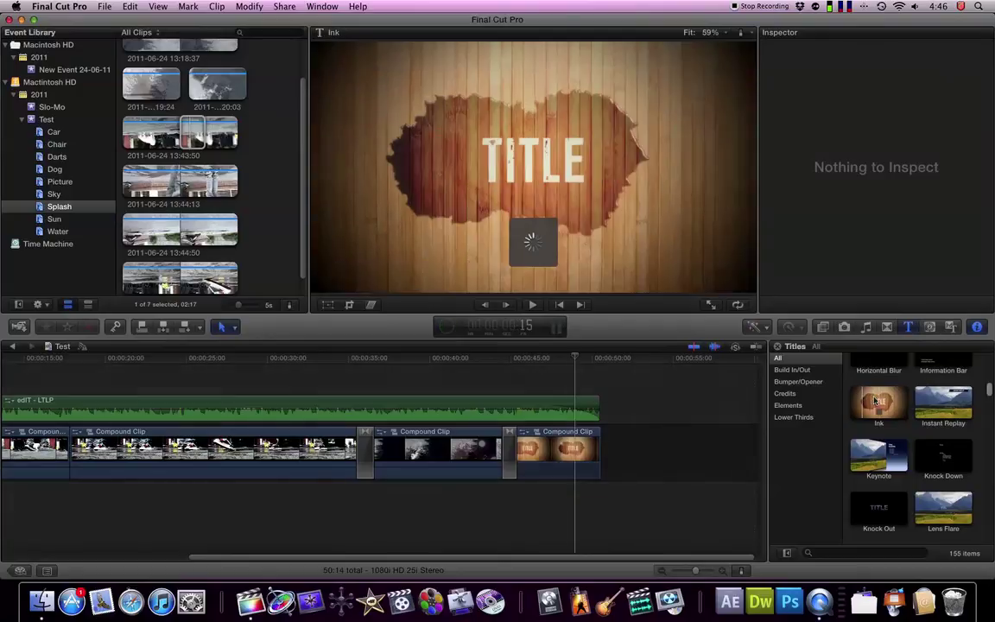
- Open the Ink compound clip, select its middle piece and collapse Spatial Conform
left_click(564, 448)
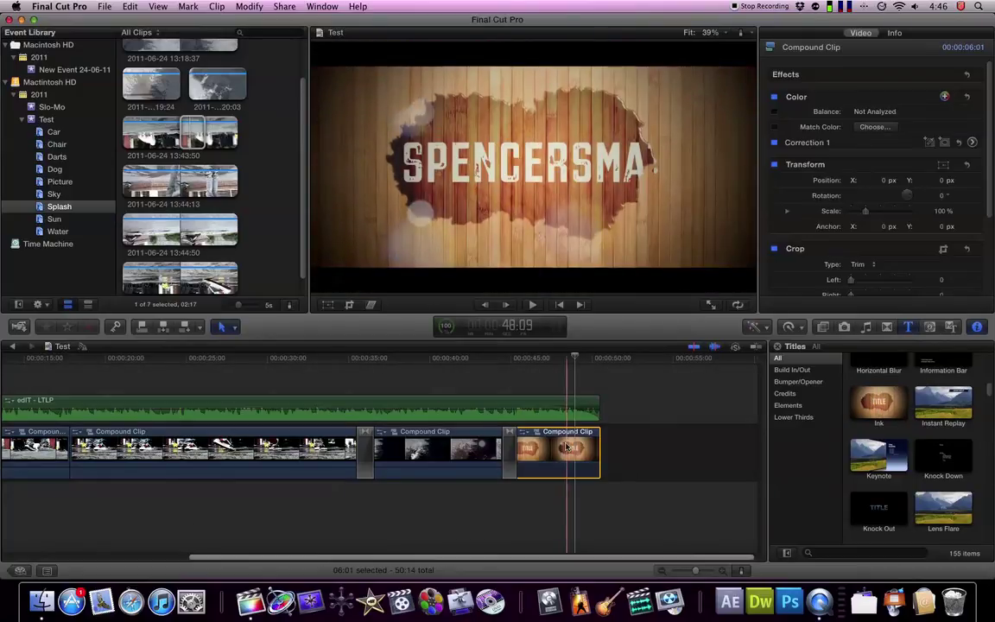
double_click(566, 447)
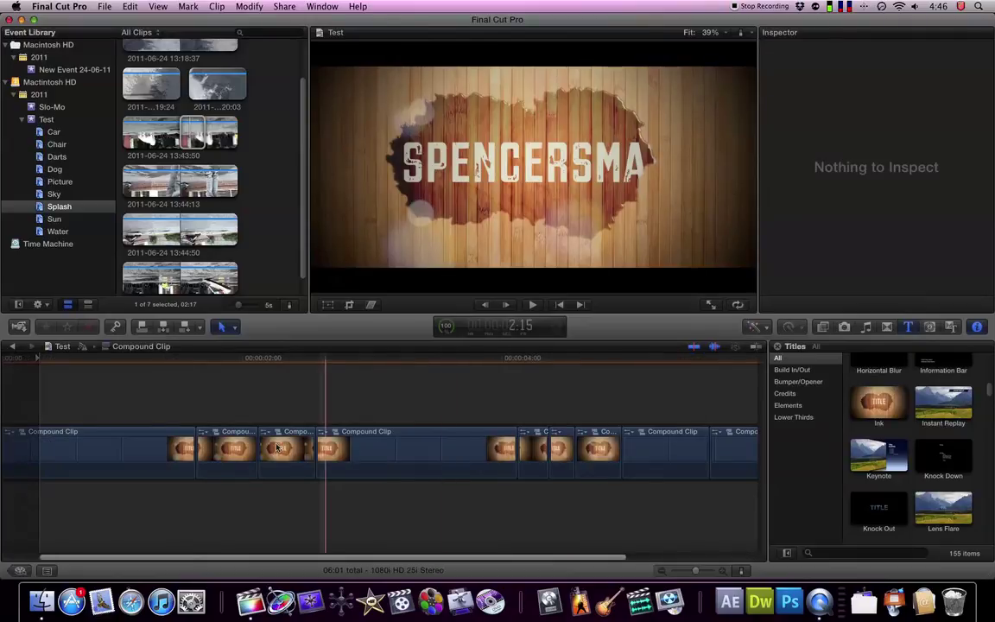
left_click(397, 445)
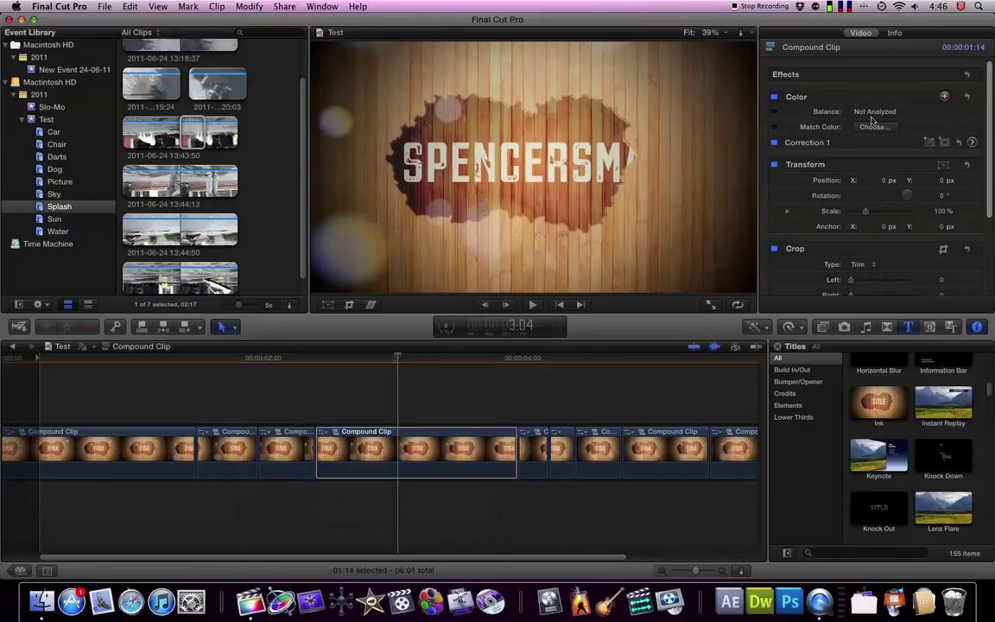
scroll(870, 121, "down", 5)
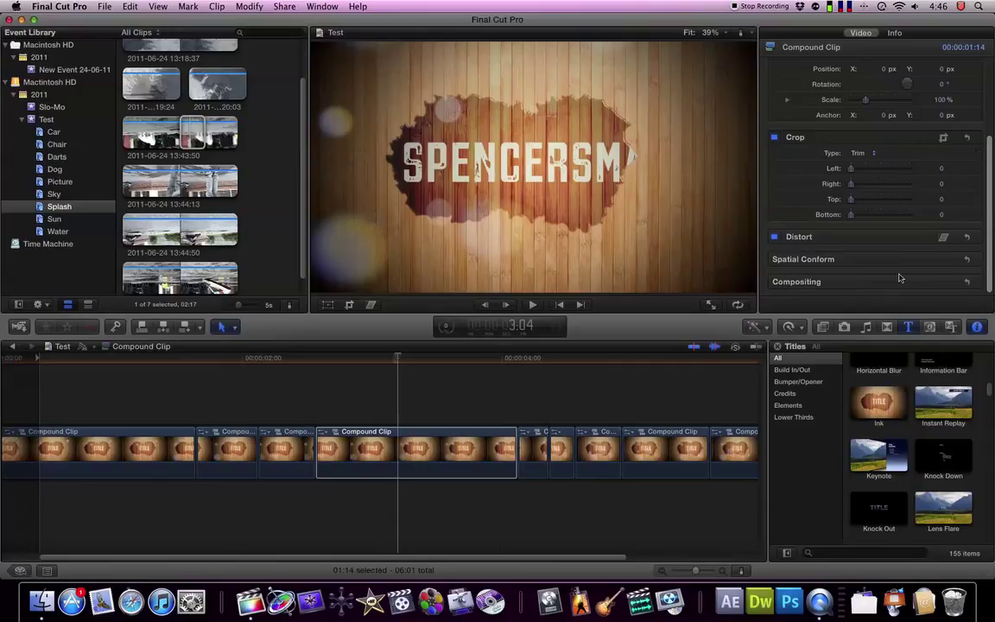
left_click(944, 260)
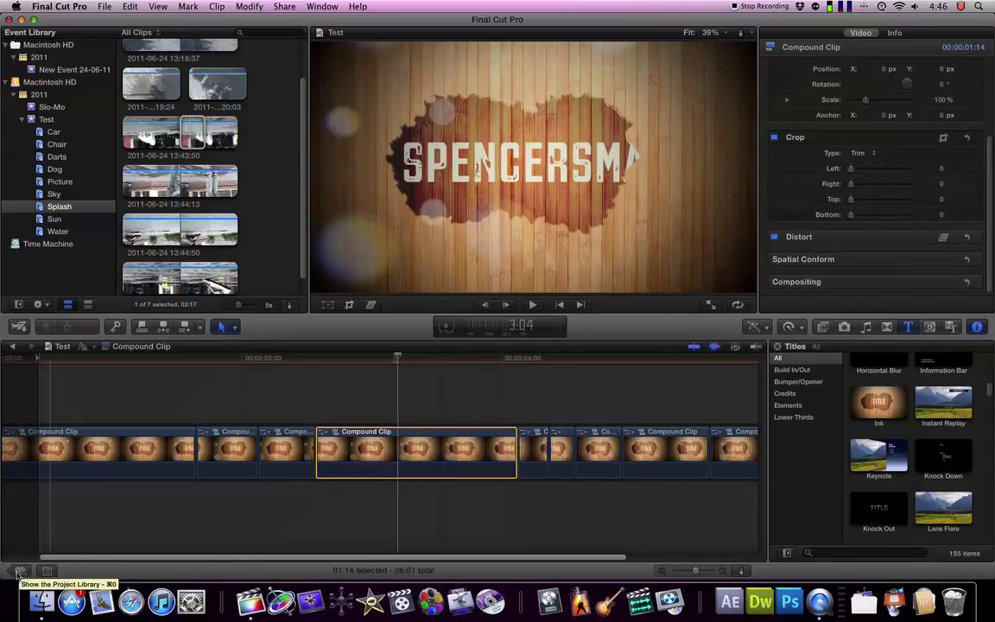
- Reload the Test project from the Project Library and scroll across its 50:14 timeline
left_click(19, 571)
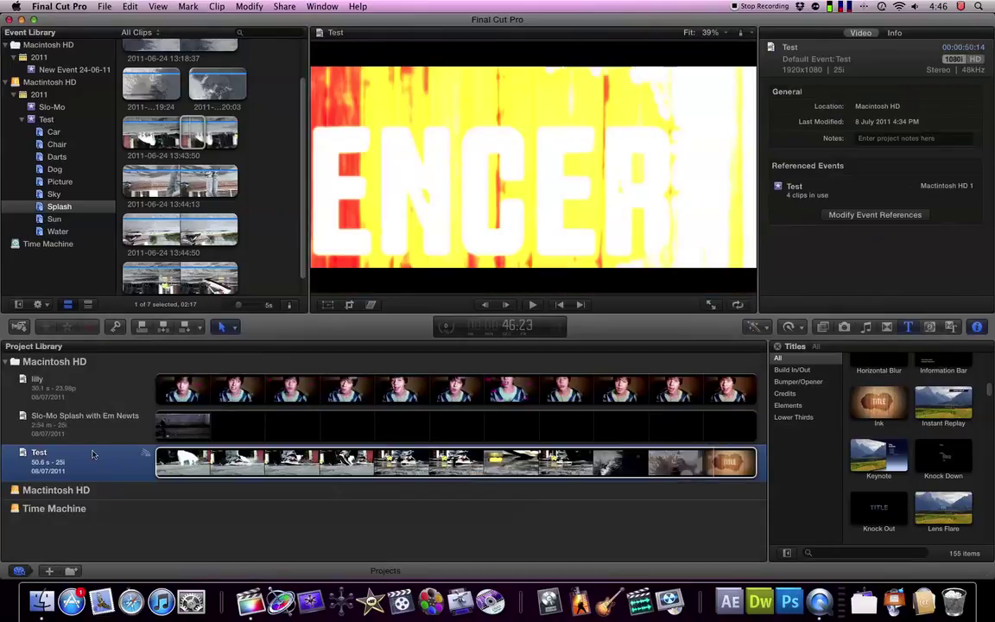
double_click(93, 459)
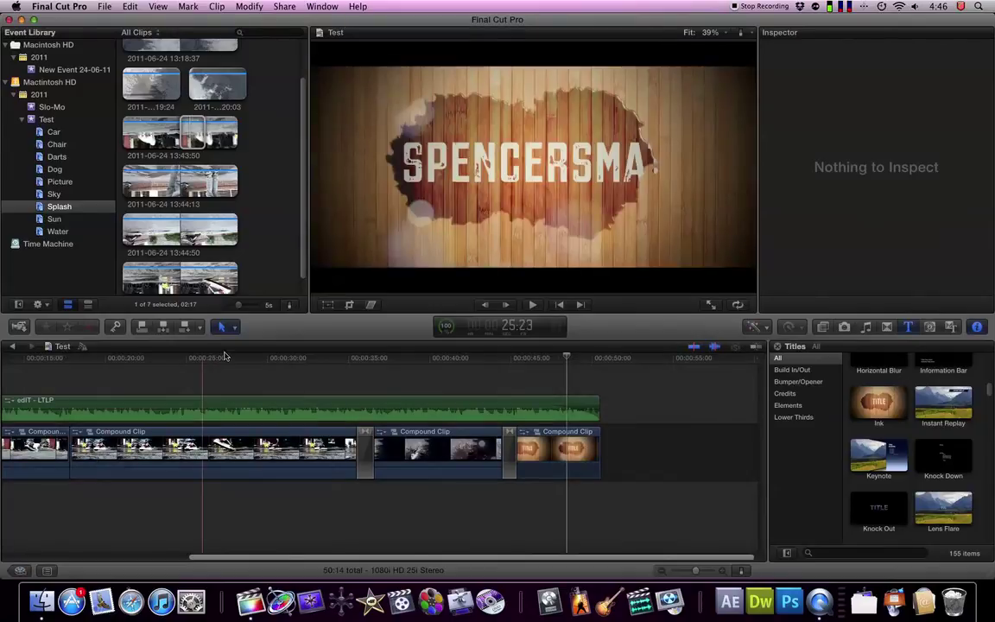
scroll(203, 388, "left", 6)
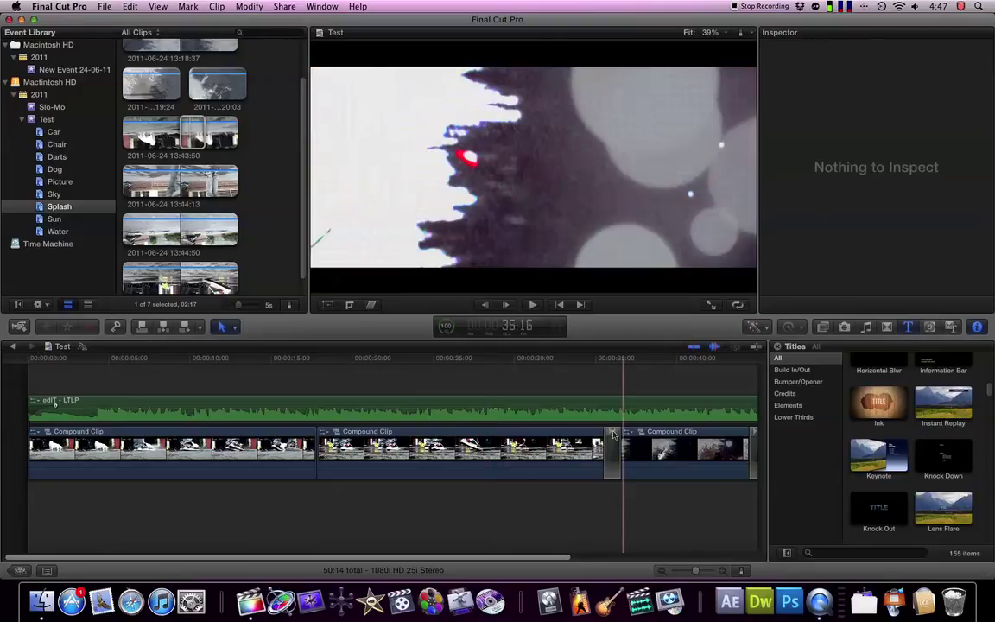
scroll(603, 443, "right", 2)
scroll(605, 444, "right", 2)
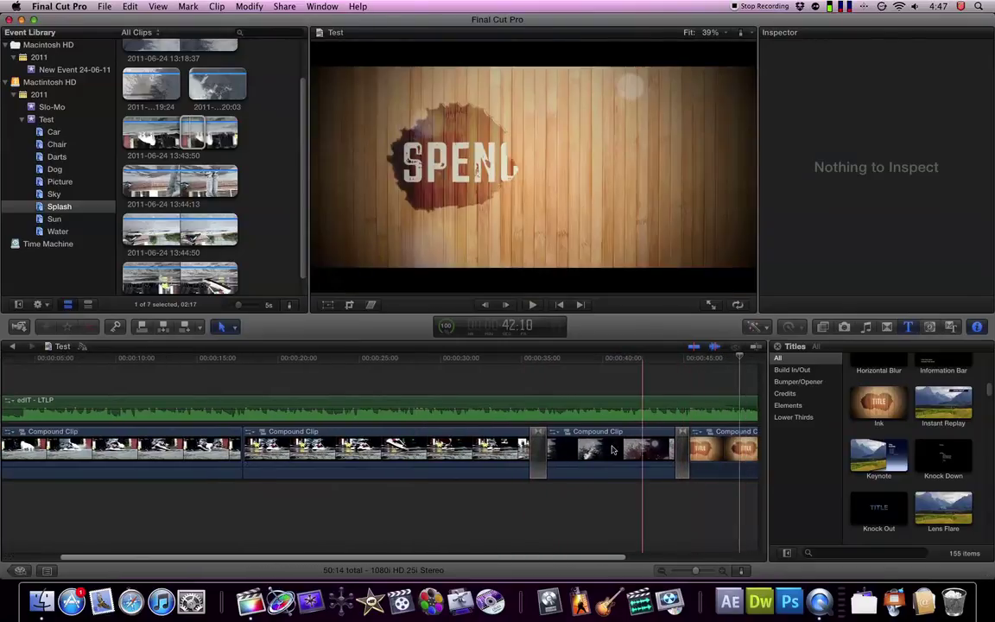
scroll(352, 428, "left", 3)
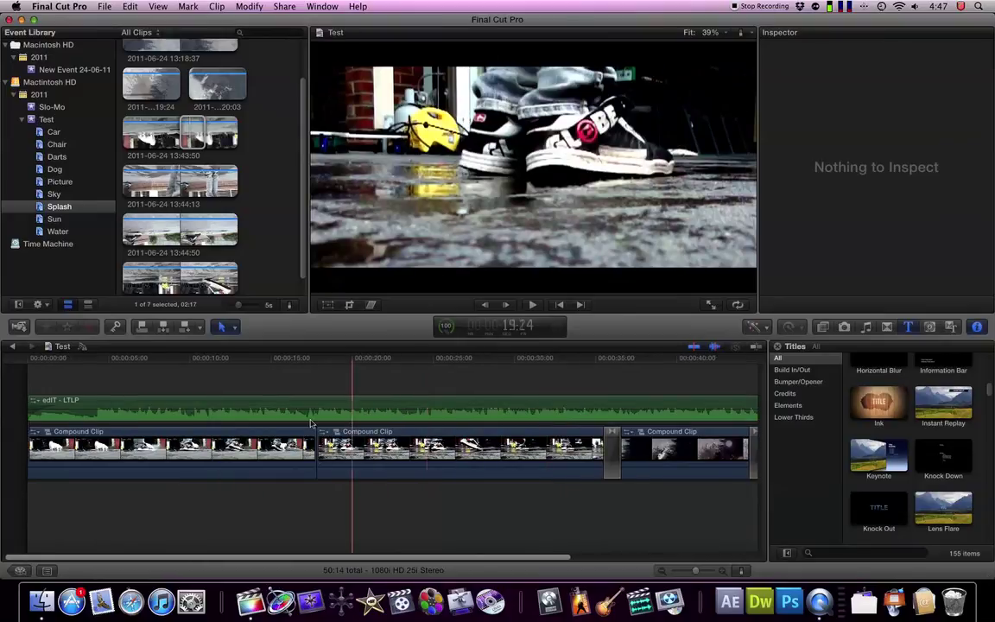